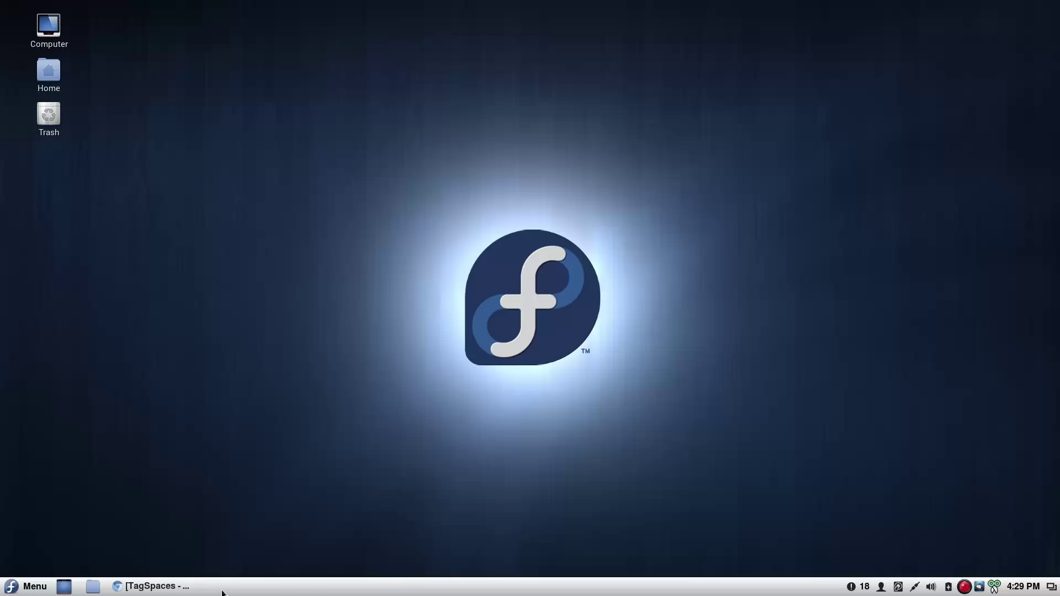
- Restore Chromium and scroll the TagSpaces homepage down to 'Why should you use TagSpaces?'
click(168, 587)
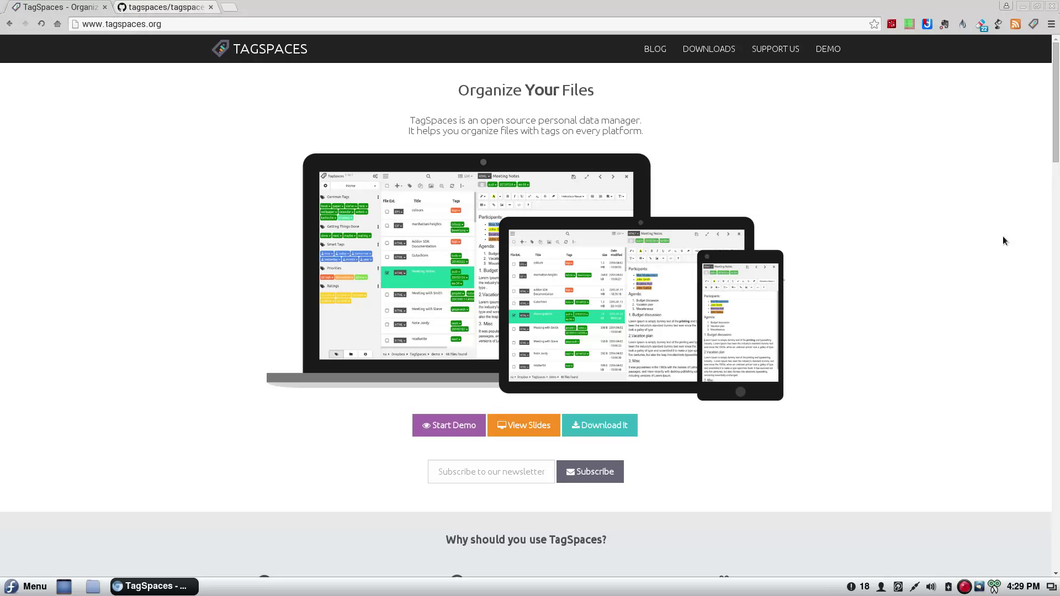
scroll(959, 99, down, 5)
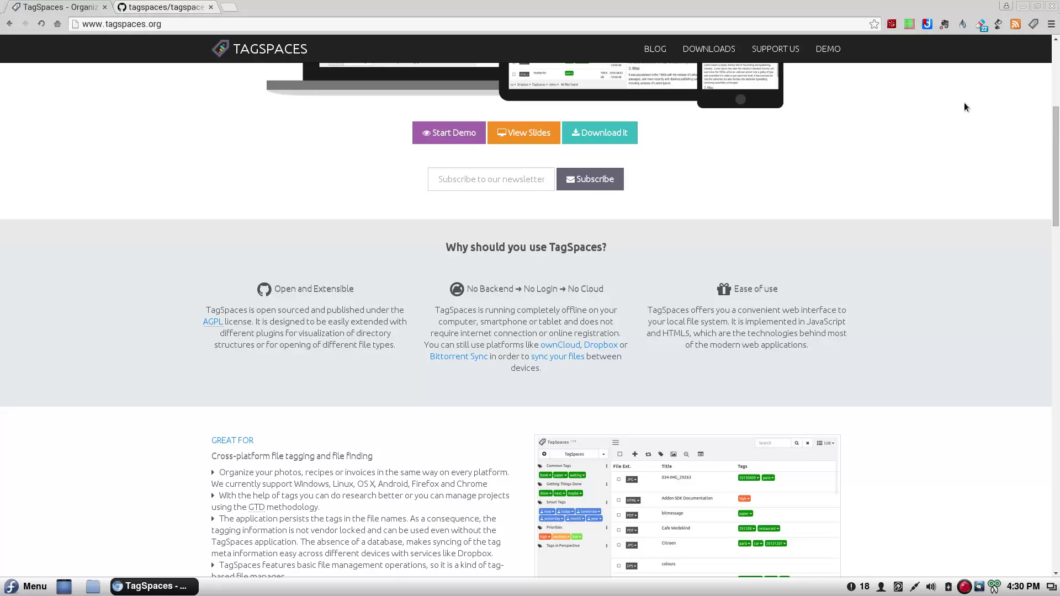
scroll(982, 123, down, 3)
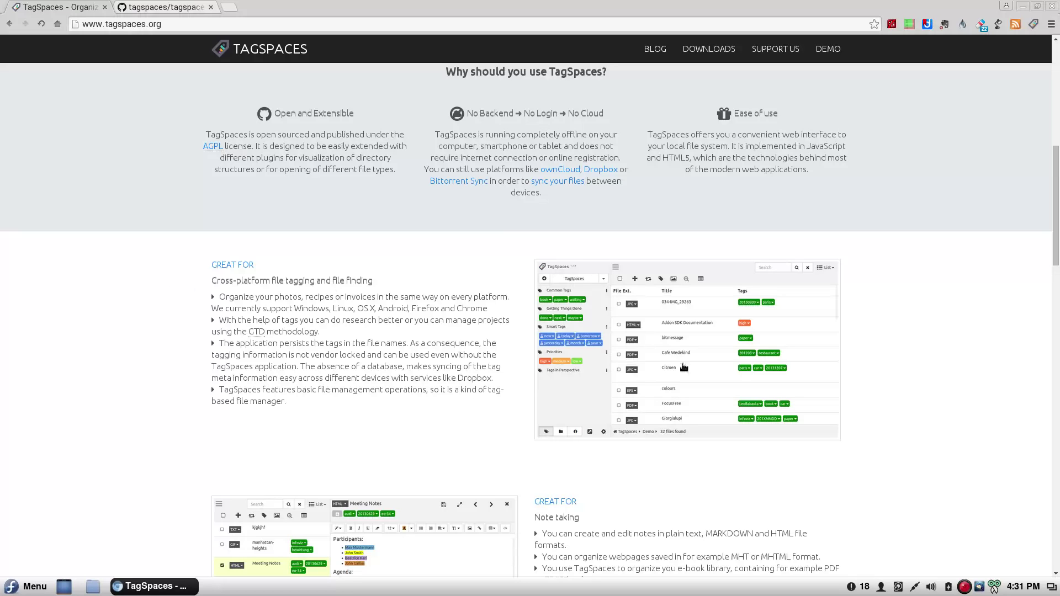
scroll(810, 353, down, 5)
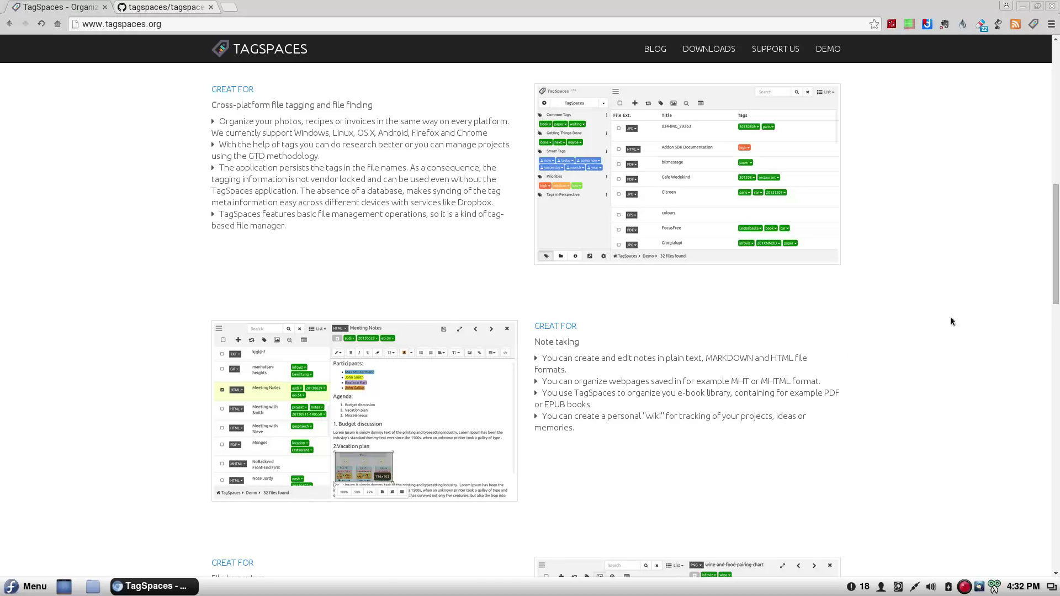
scroll(950, 316, down, 4)
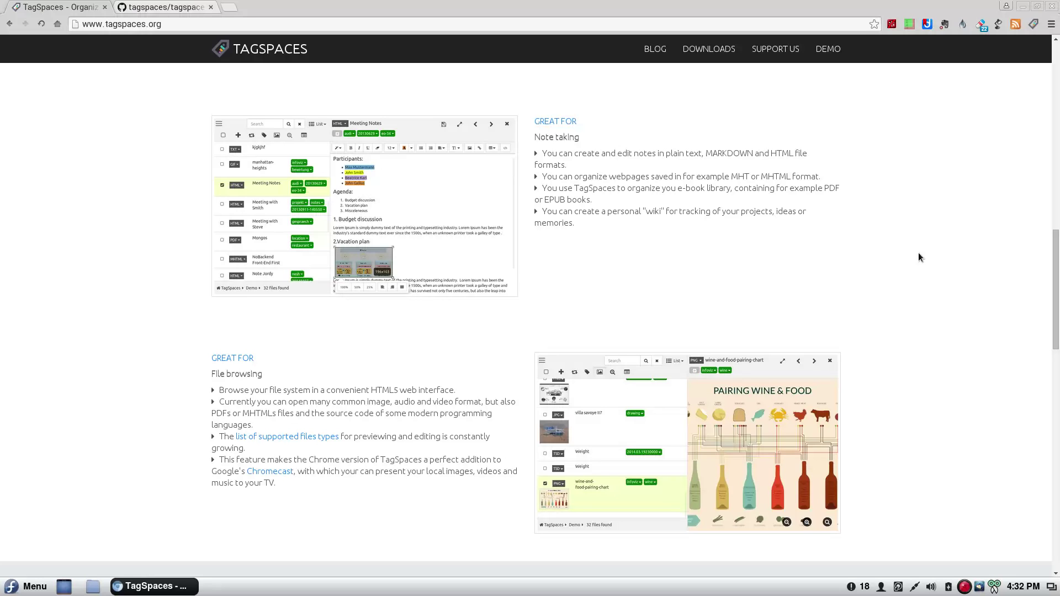
scroll(919, 253, down, 5)
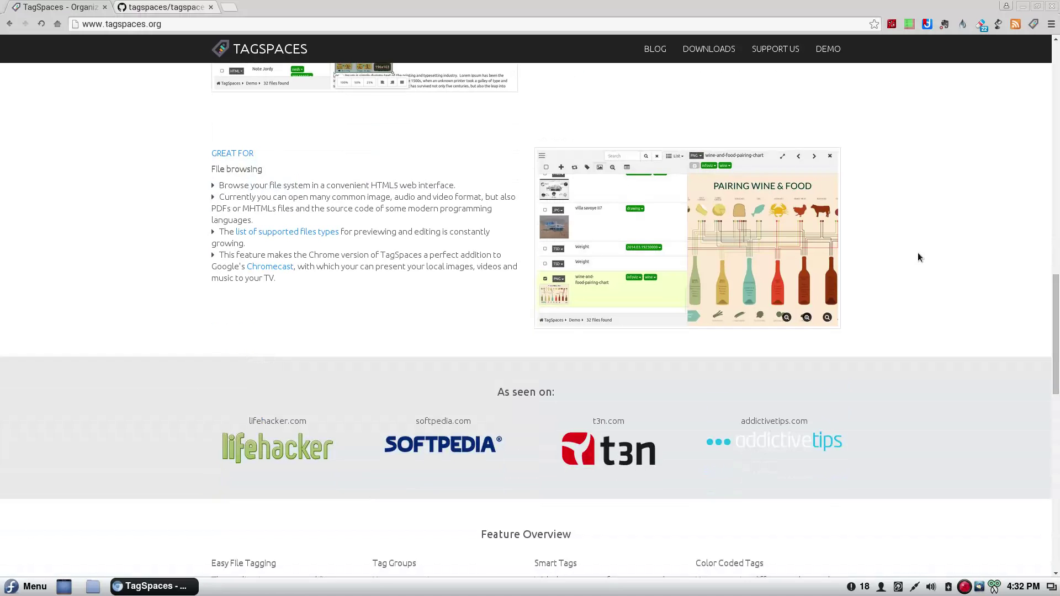
scroll(919, 253, down, 6)
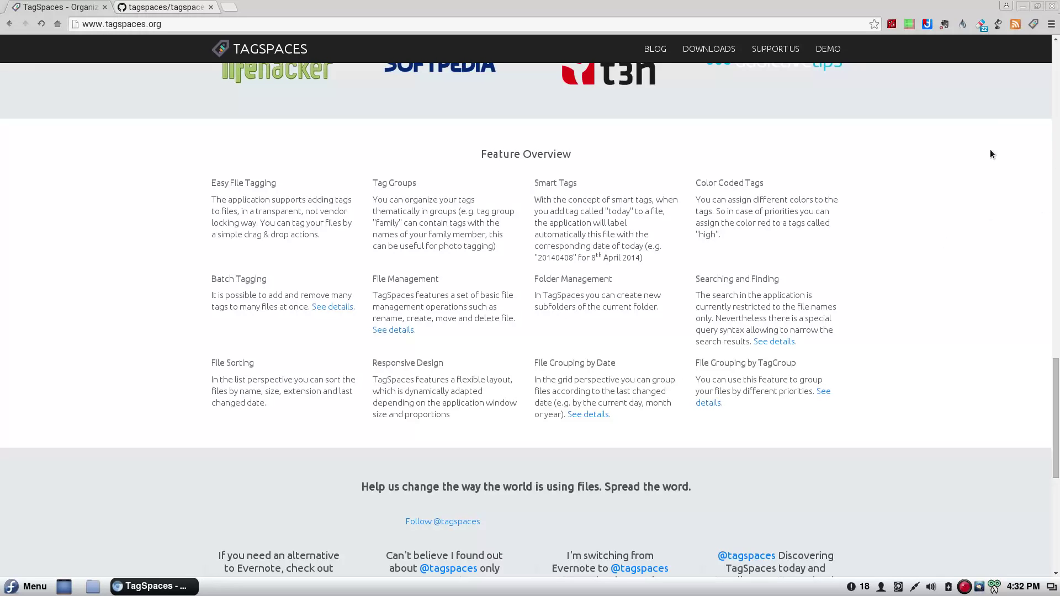
- Scroll to the 'Spread the word' tweets and select the 'Wow. Just found out about the TagSpaces' tweet
scroll(941, 144, down, 3)
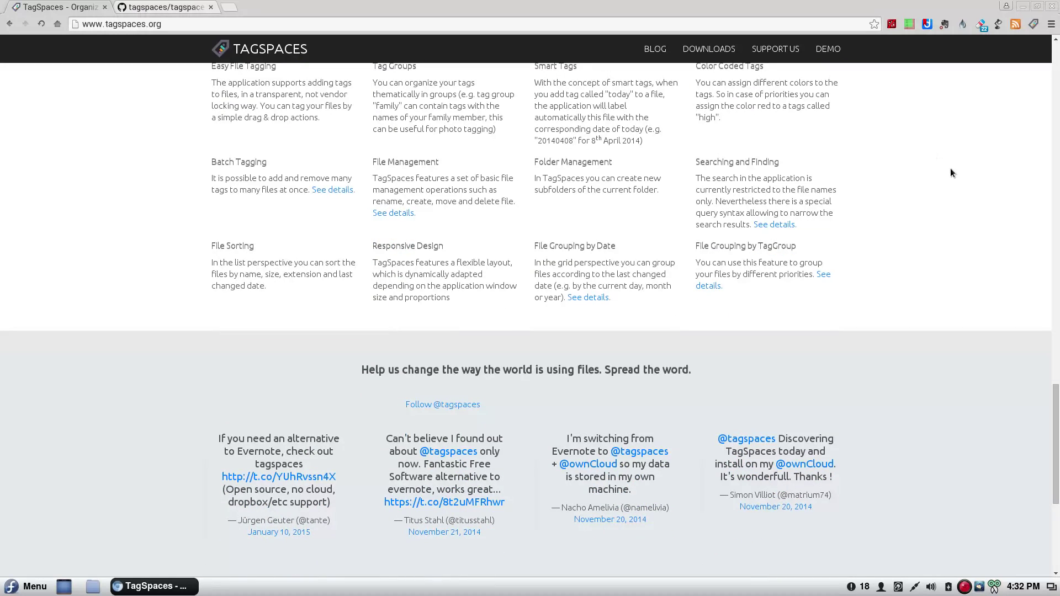
scroll(953, 174, down, 6)
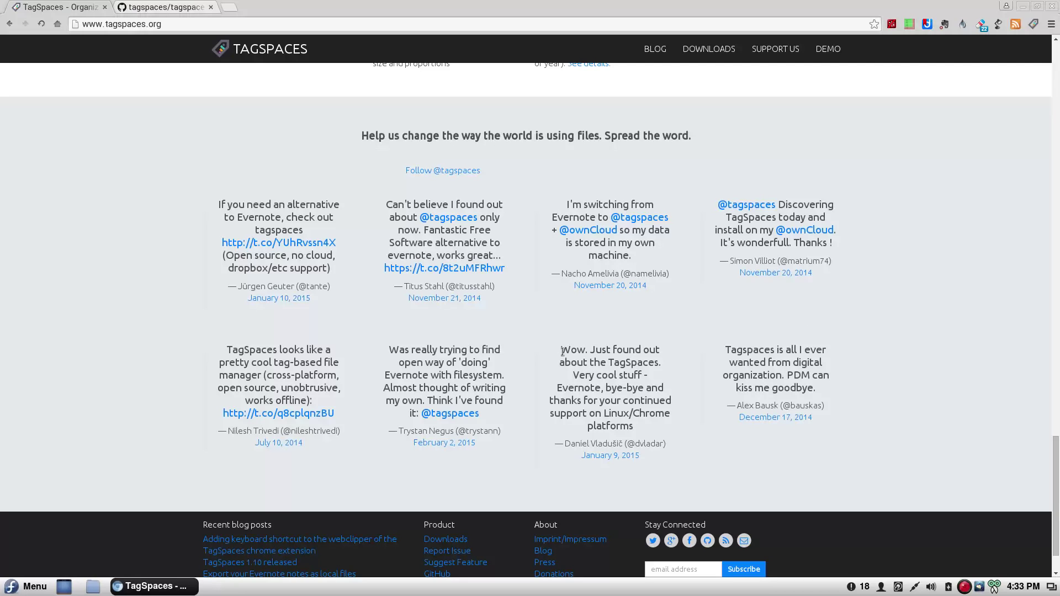
drag(567, 351, 673, 425)
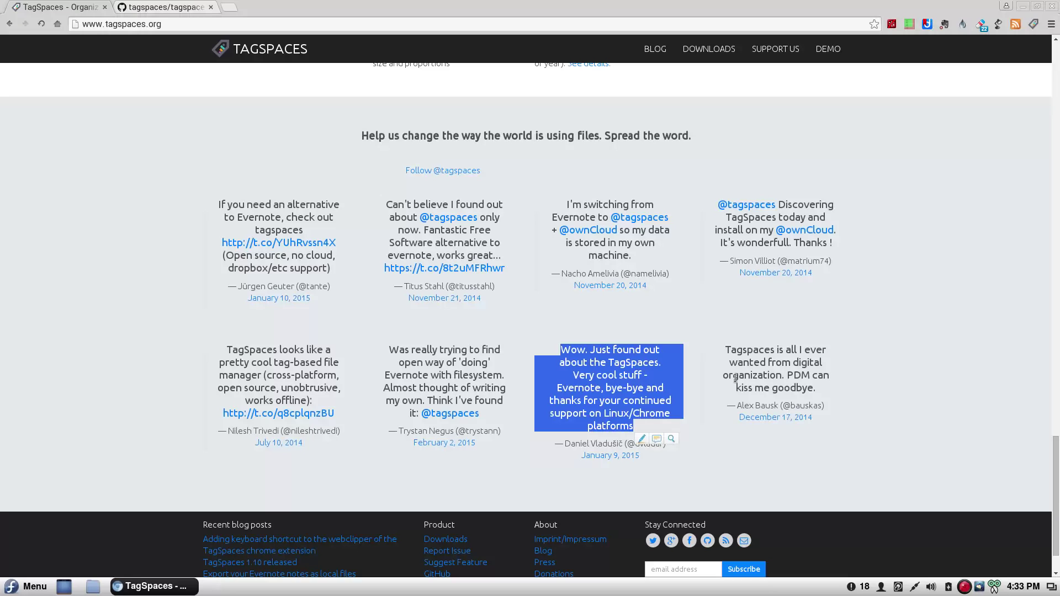
- Launch the TagSpaces desktop app by running ./tagspaces in the drop-down terminal
click(180, 5)
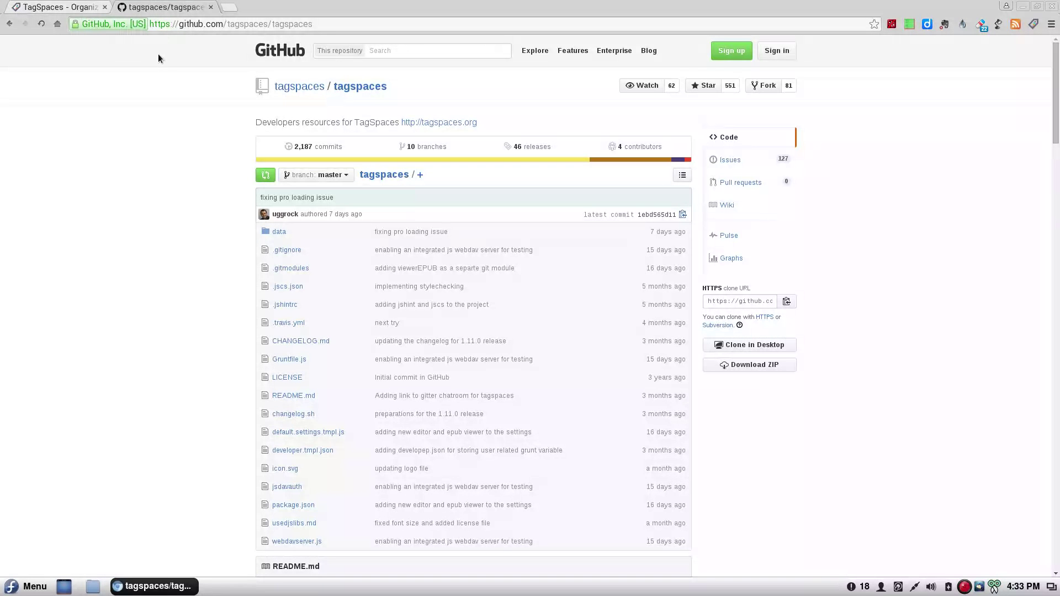
click(149, 585)
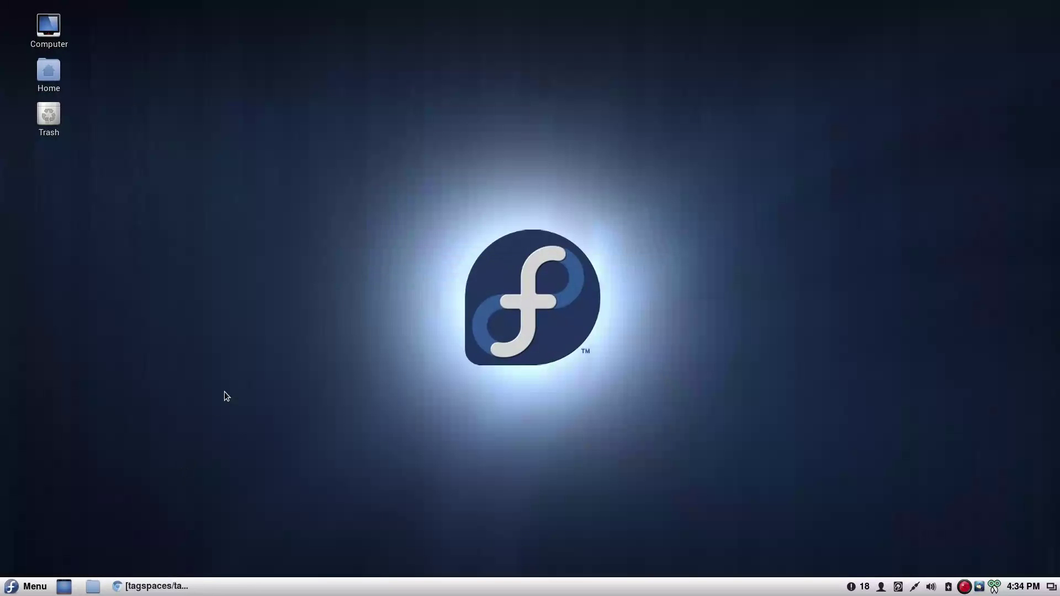
key(F12)
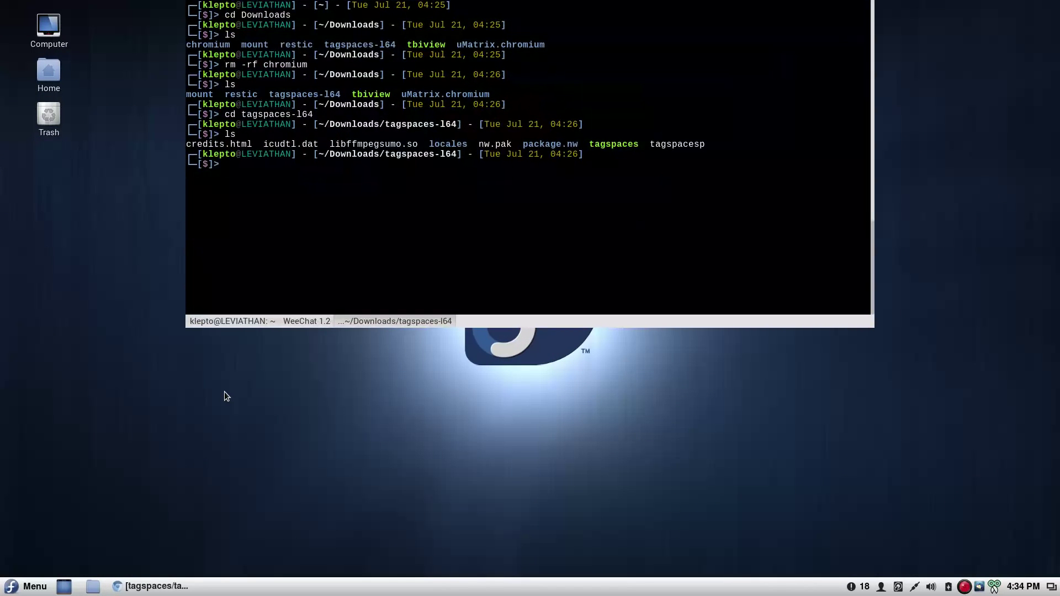
text(./tagspaces)
key(Return)
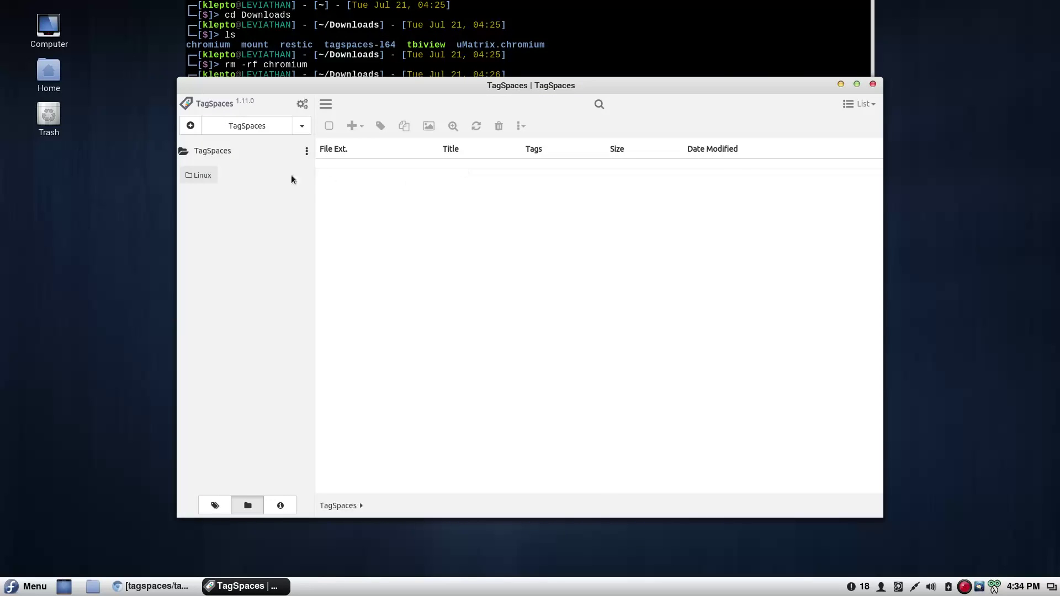
- Open the Linux folder, preview the 'Fix DNF Slow Mirrors' note maximized, and show the new-file menu
click(202, 175)
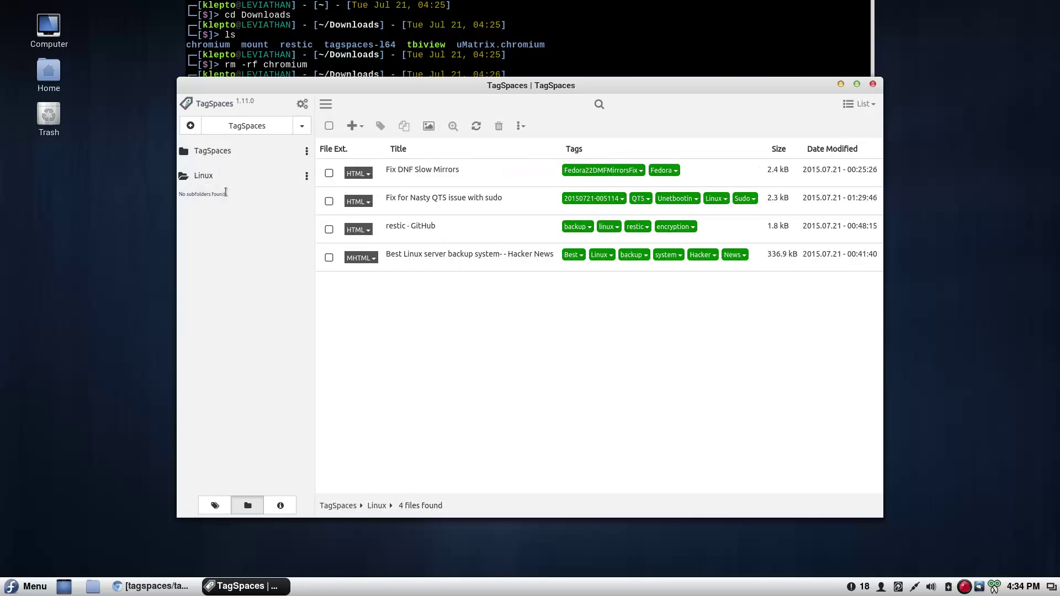
click(424, 170)
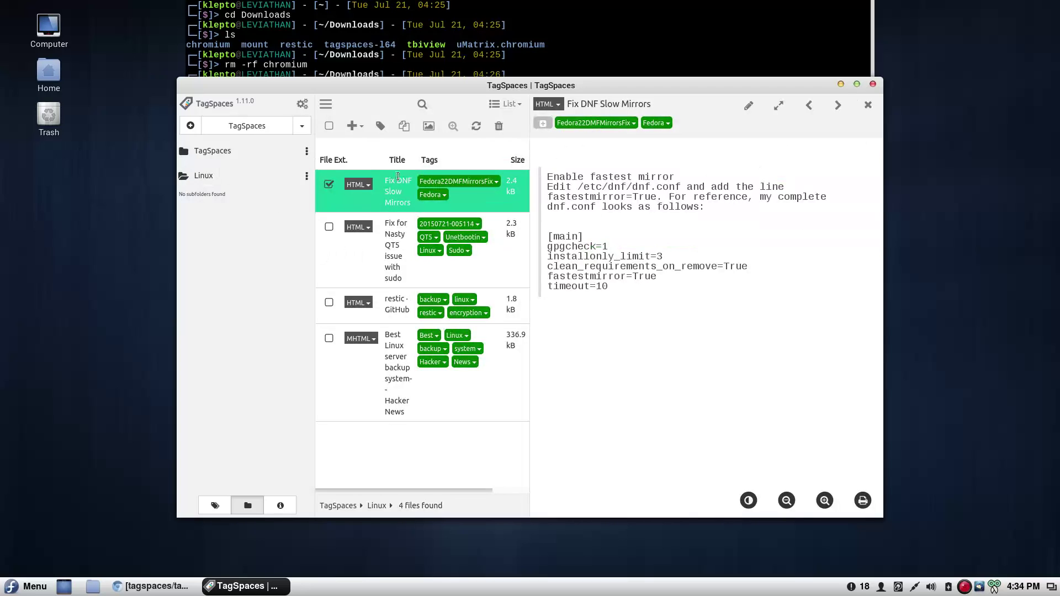
click(856, 85)
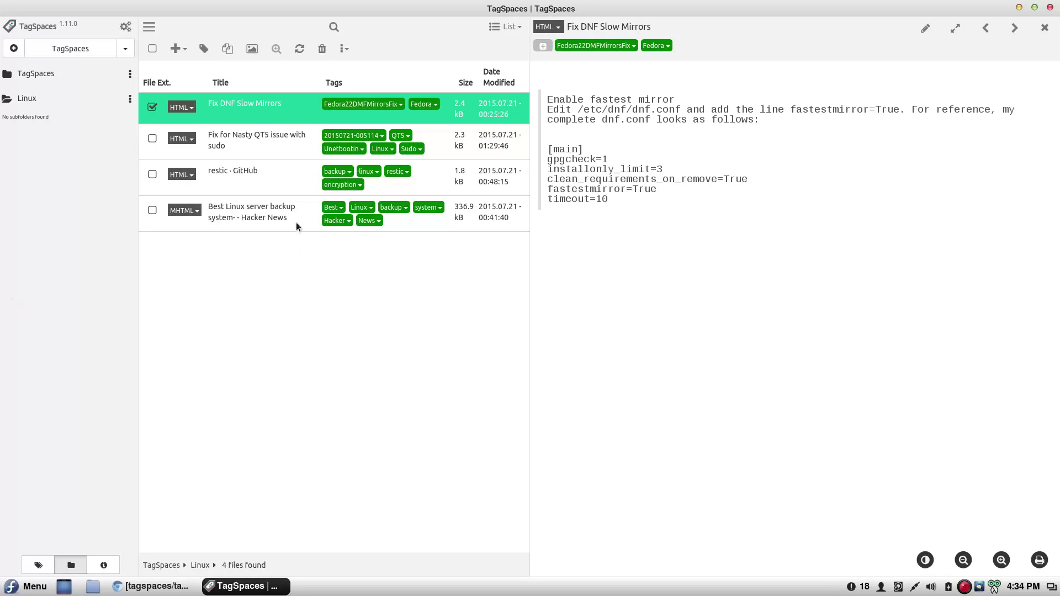
click(176, 48)
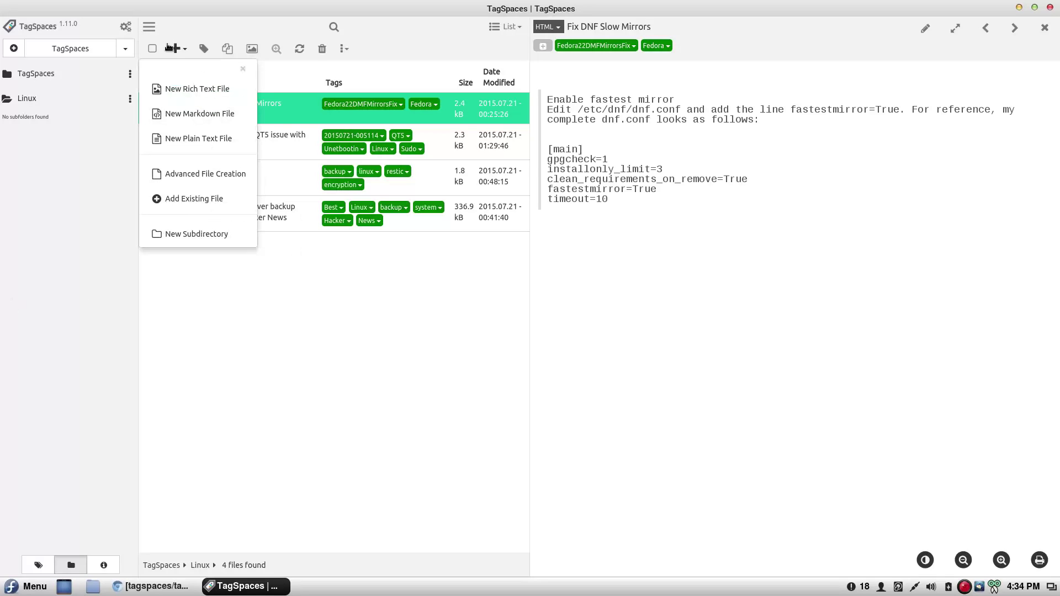
- Create a new empty rich text note, keep its Normal paragraph style, and show its tag operations
click(203, 90)
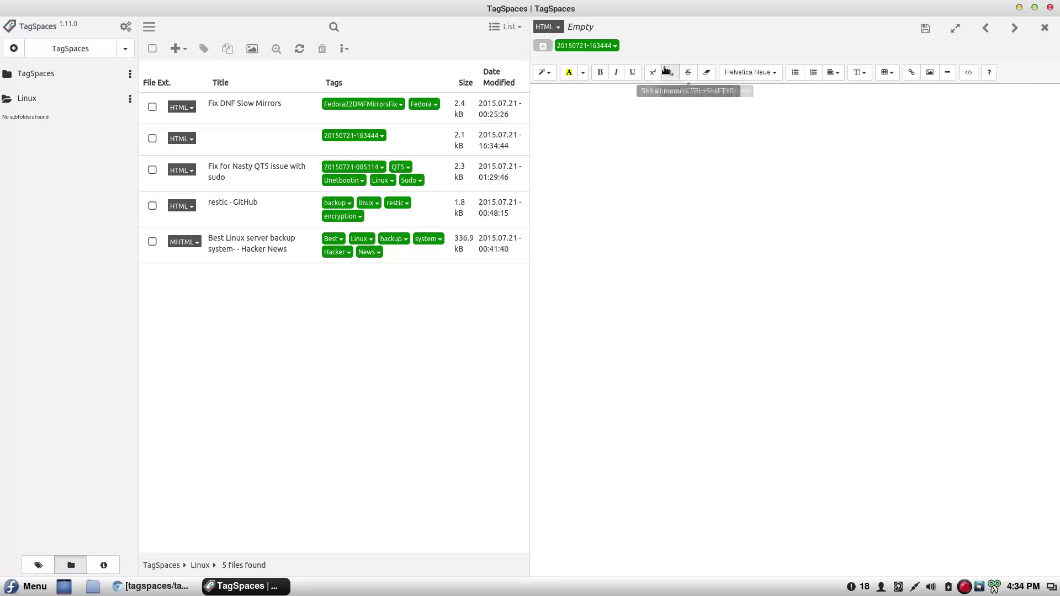
click(546, 73)
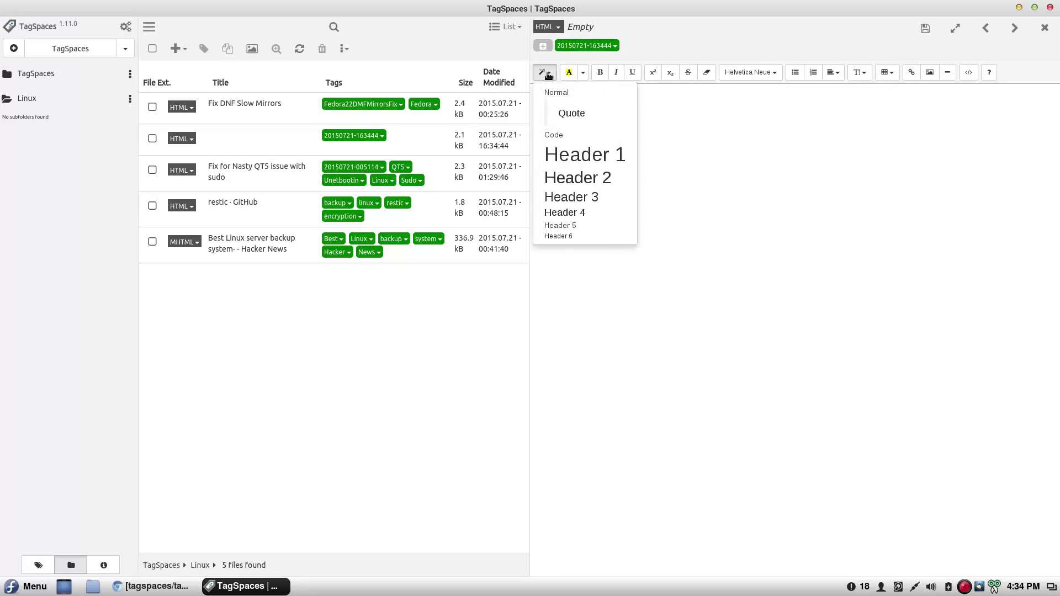
click(563, 94)
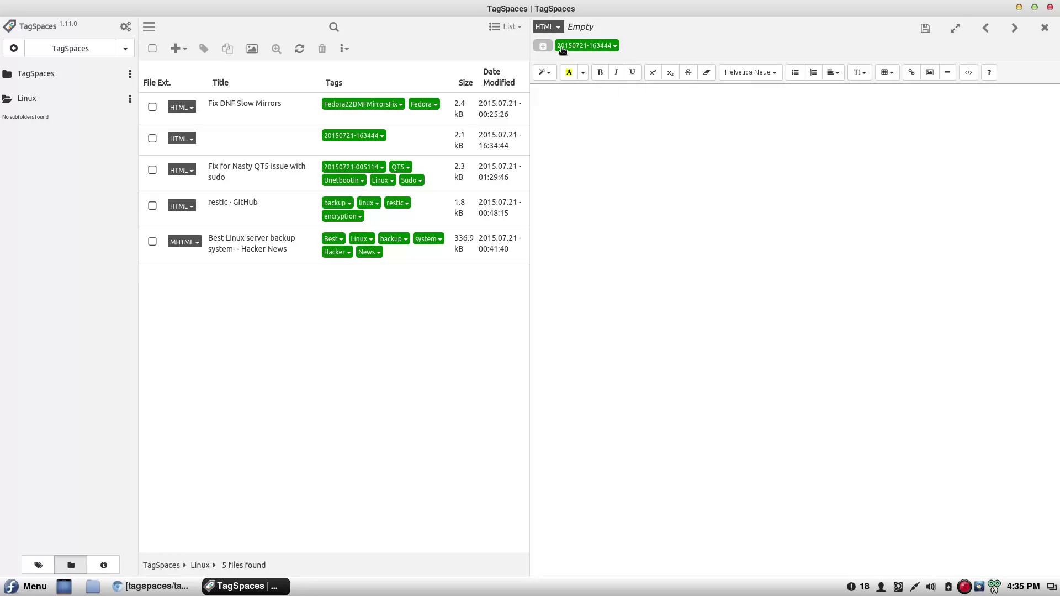
click(543, 46)
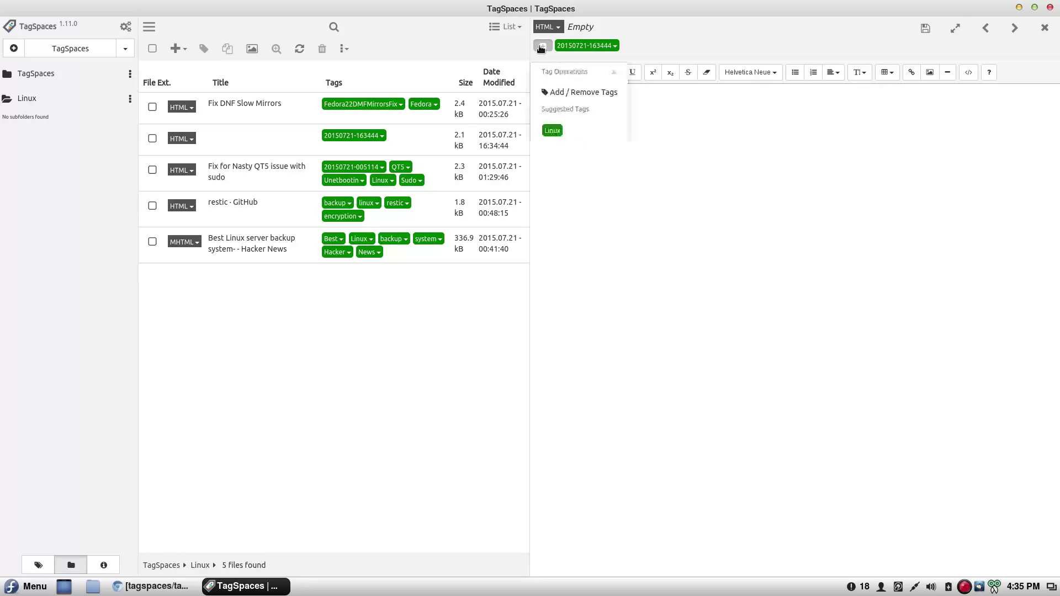
- Tag the untitled note with this, is, friggin, riggin, shiggin, awesome, sauce, yah, man, really, it
click(582, 91)
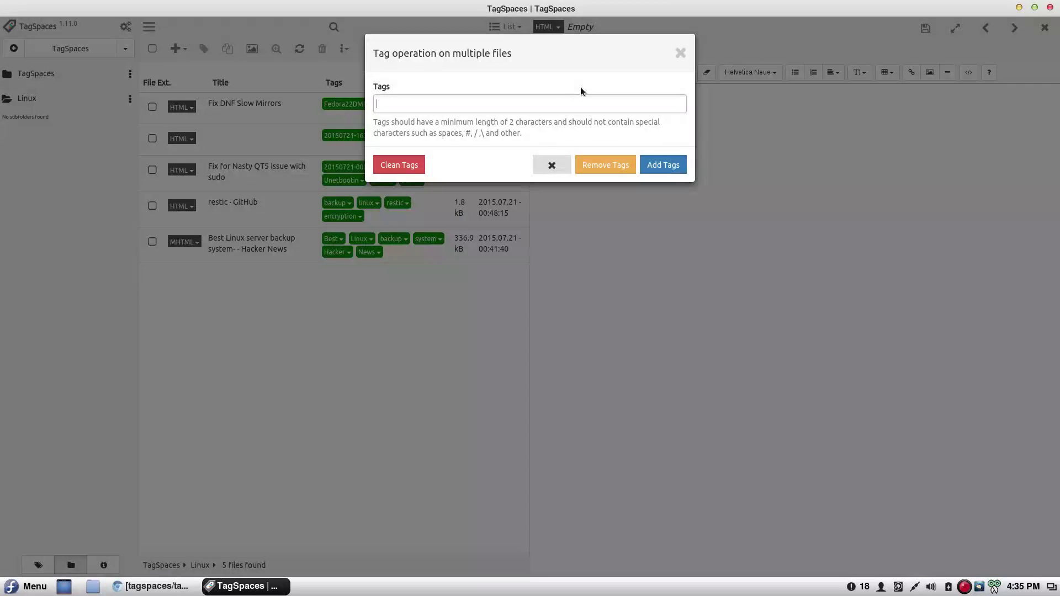
click(493, 104)
text(this)
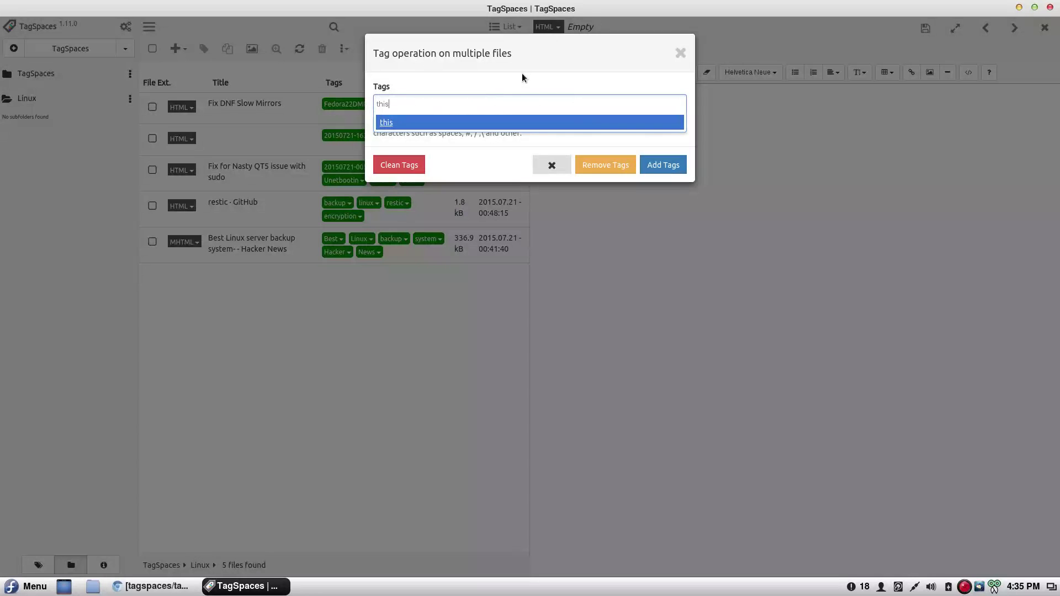
text( is triggin riggin )
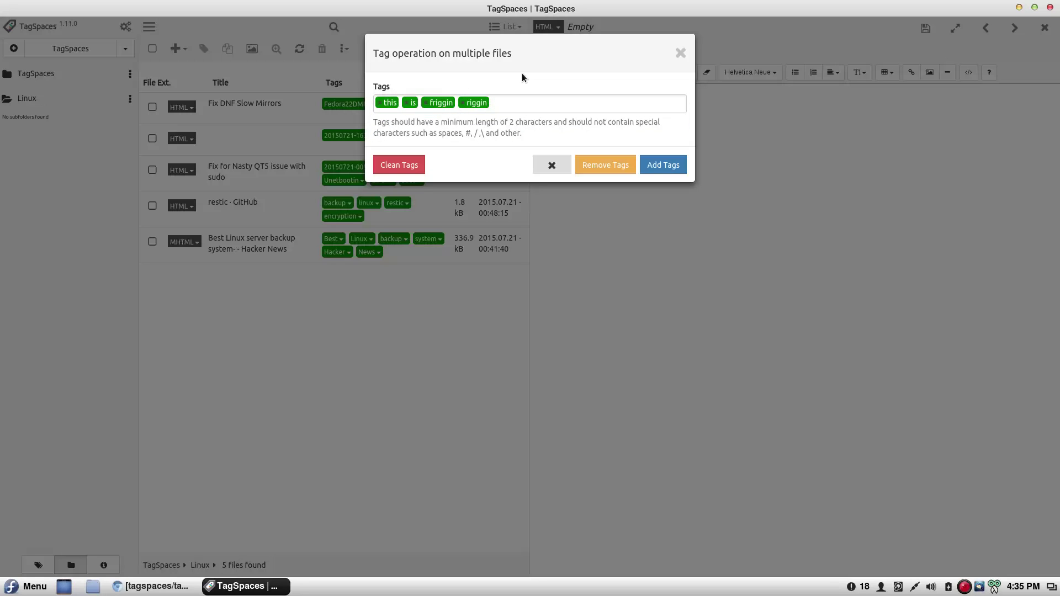
text(shiggin awesome sauce)
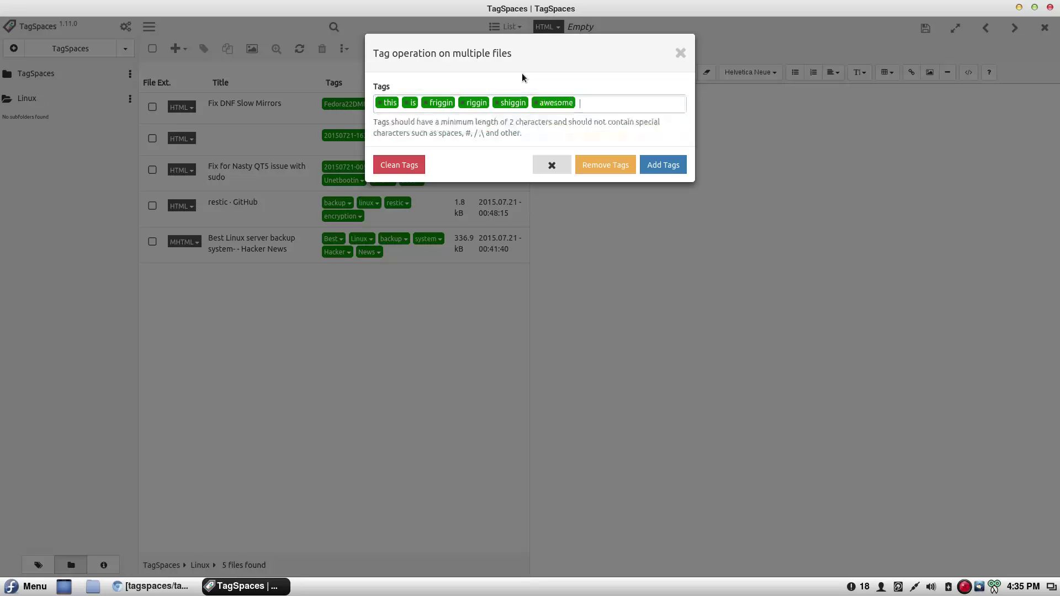
text( yah man)
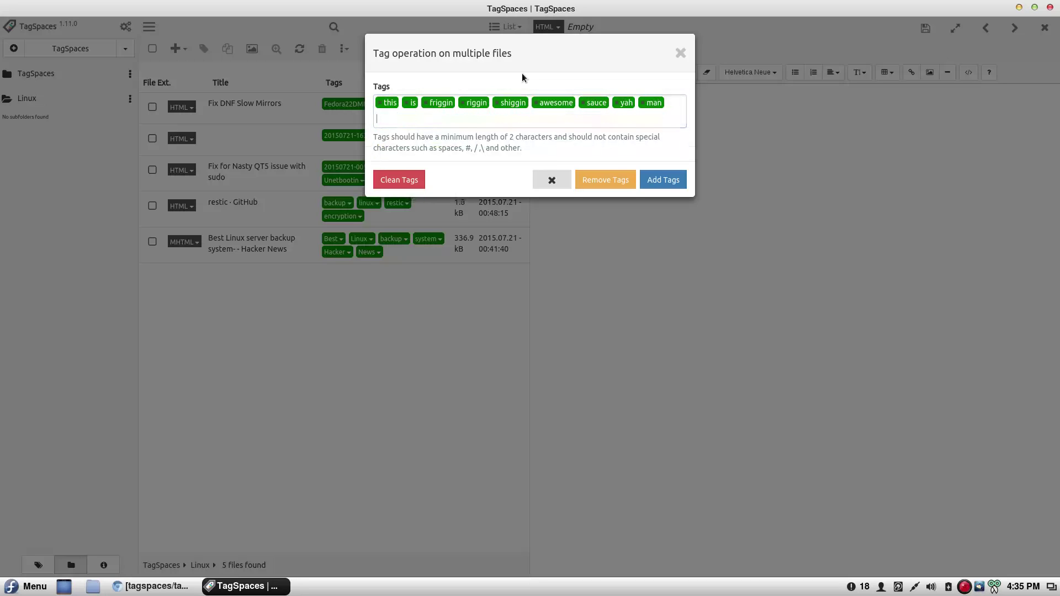
text( really )
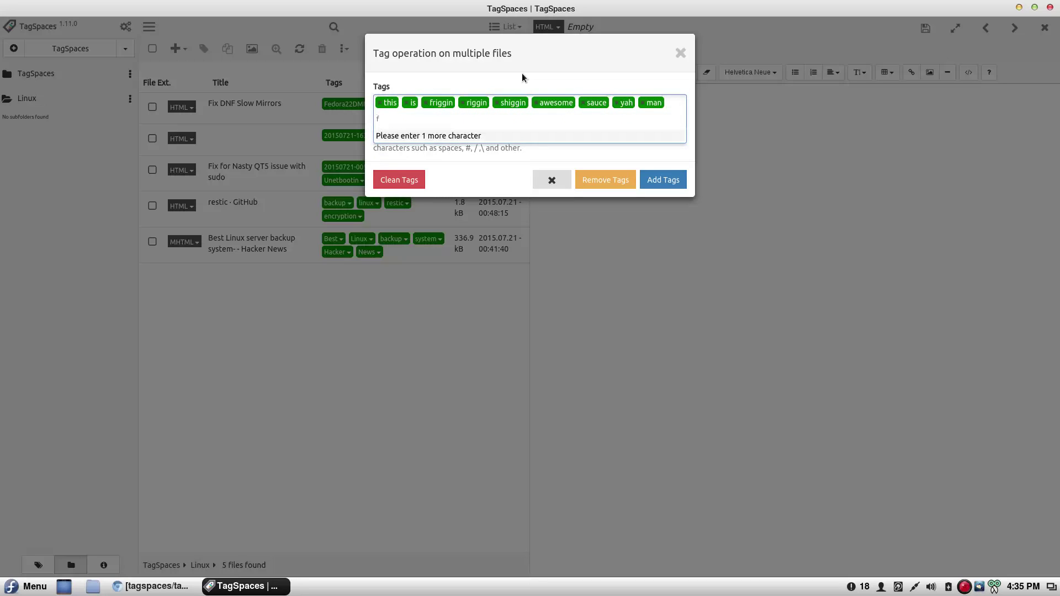
text(it )
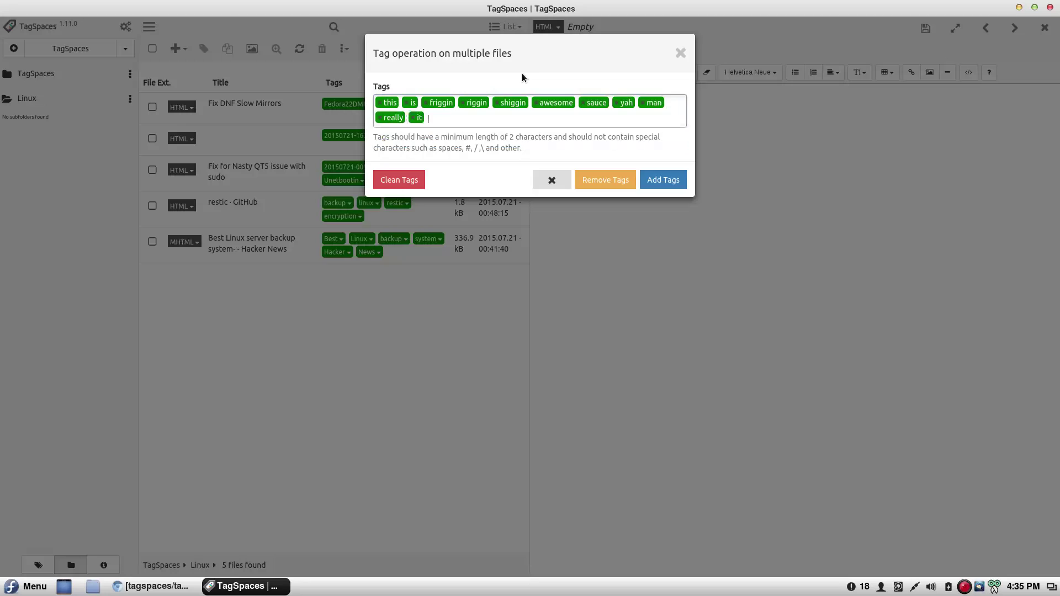
text(so)
key(BackSpace)
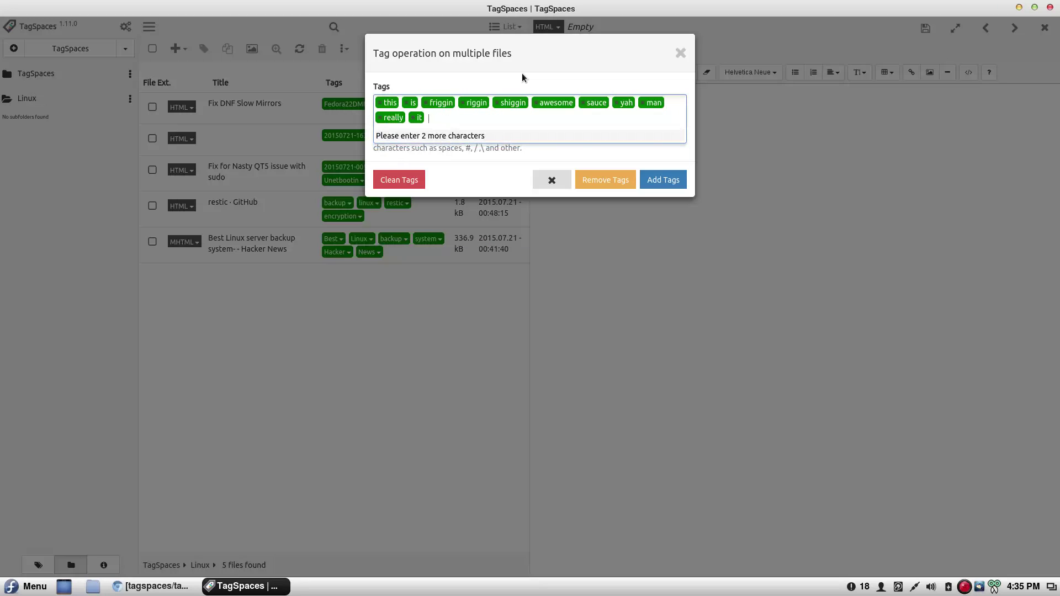
text(s)
key(BackSpace)
key(BackSpace)
click(671, 179)
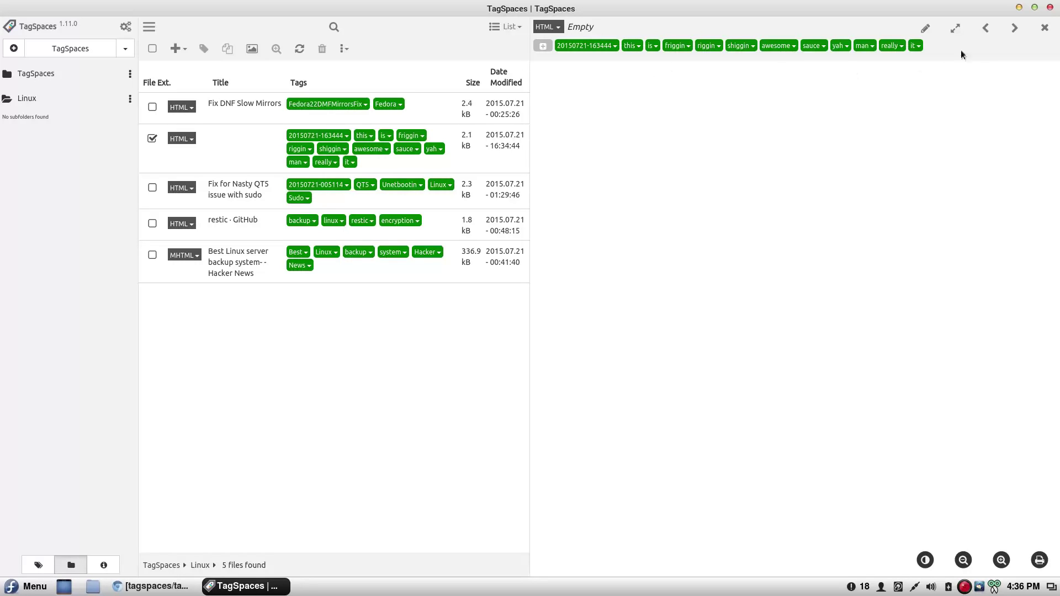
- Switch the note to editing mode and type "Let's see" in its body
click(926, 28)
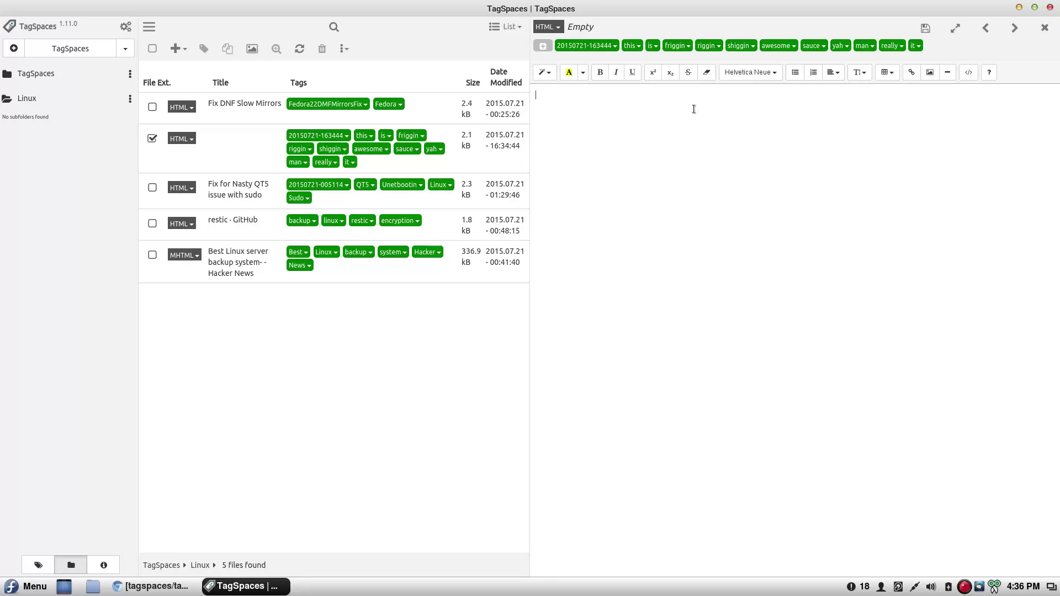
text(asd)
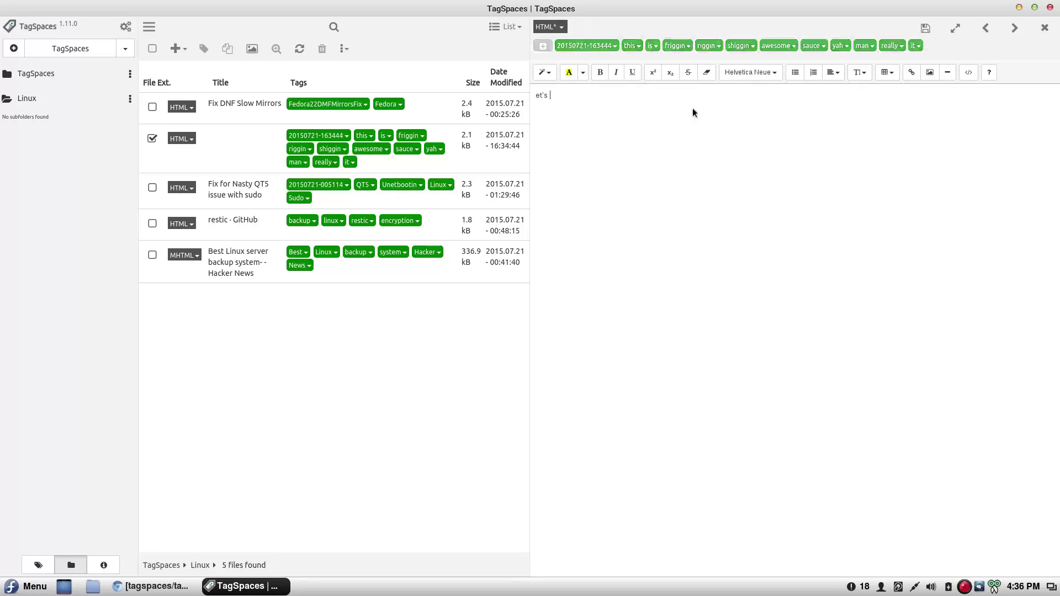
key(BackSpace)
key(BackSpace)
key(BackSpace)
text(Let's see)
- Set the line height of "Let's see" to 3.0
drag(528, 101, 570, 99)
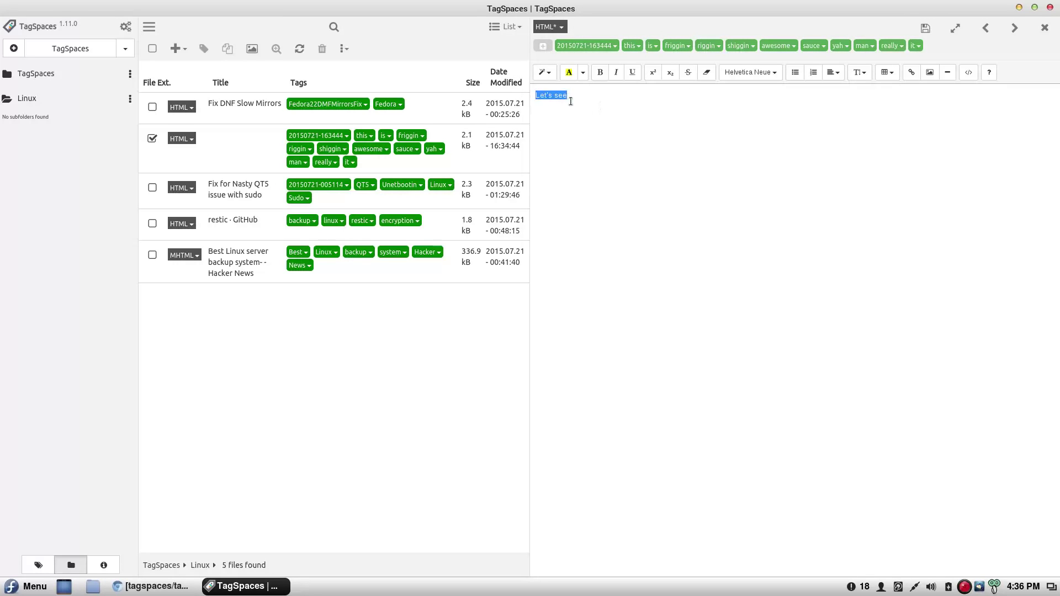
click(866, 73)
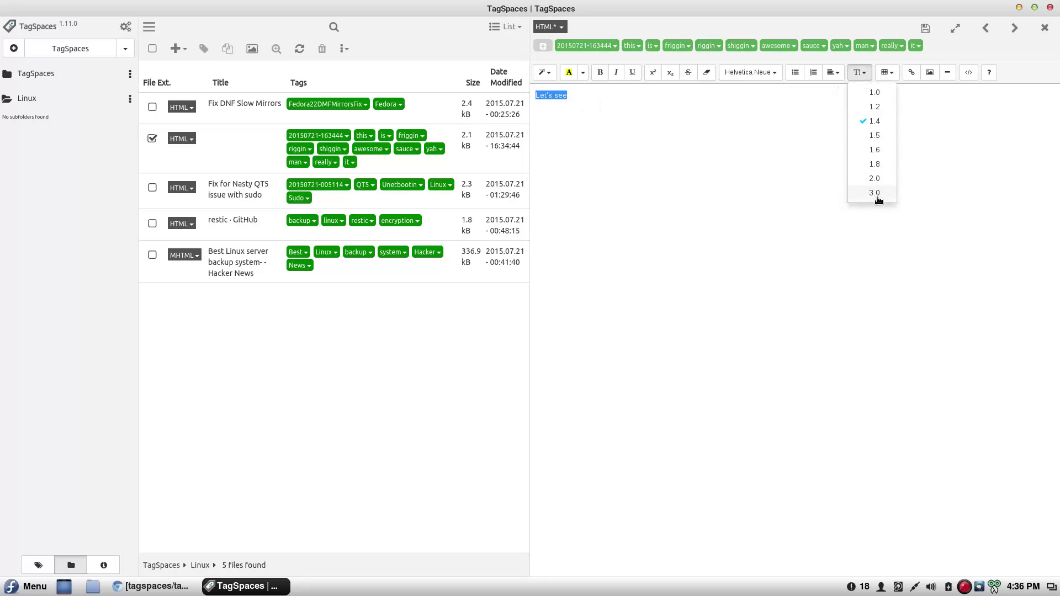
click(876, 197)
click(860, 72)
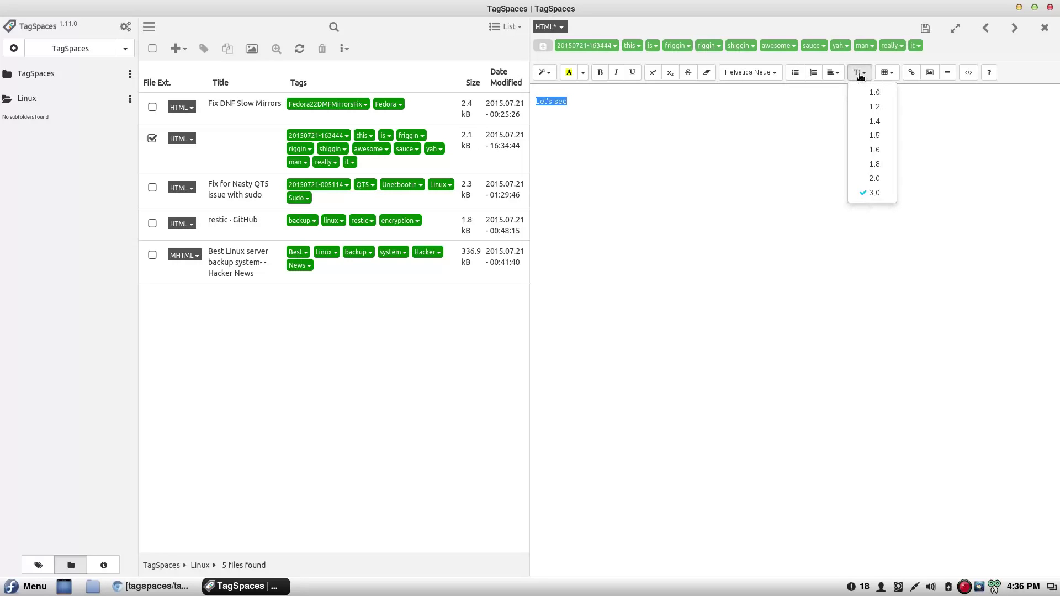
click(613, 135)
- Make "Let's see" a Header 1 heading
drag(585, 116, 496, 105)
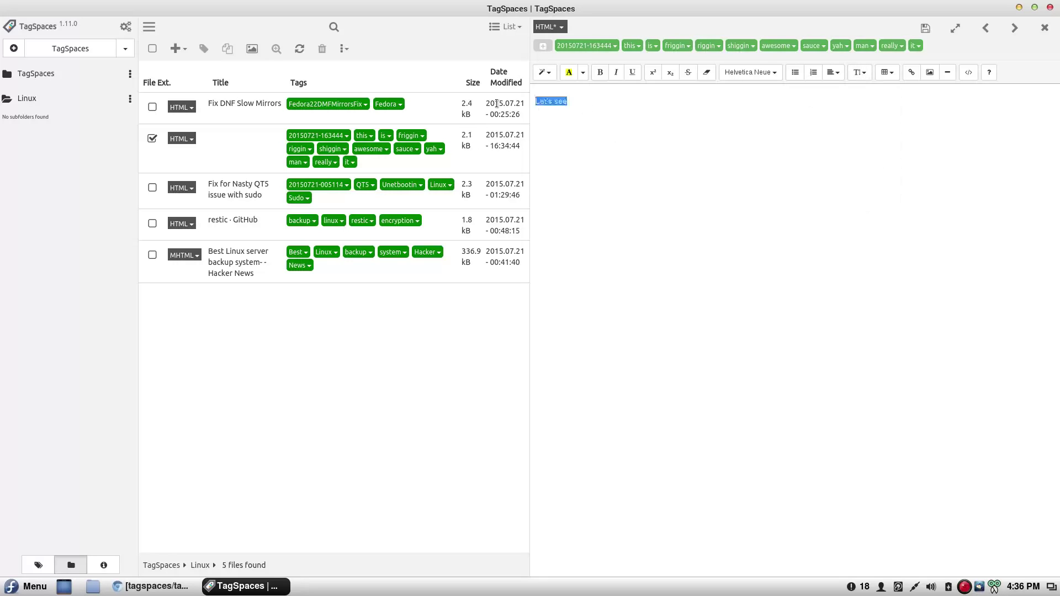
click(544, 72)
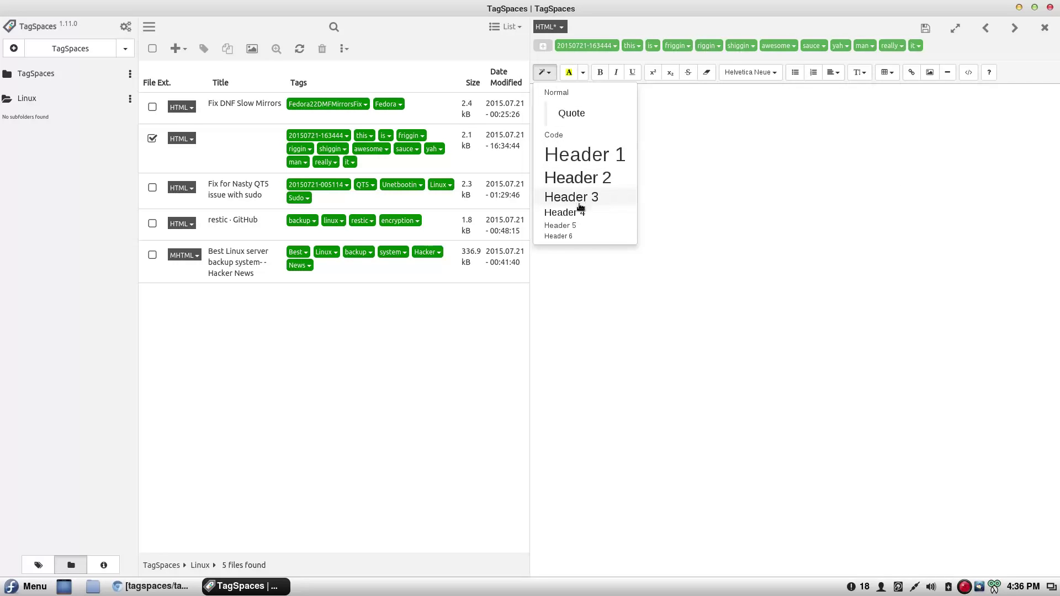
click(596, 155)
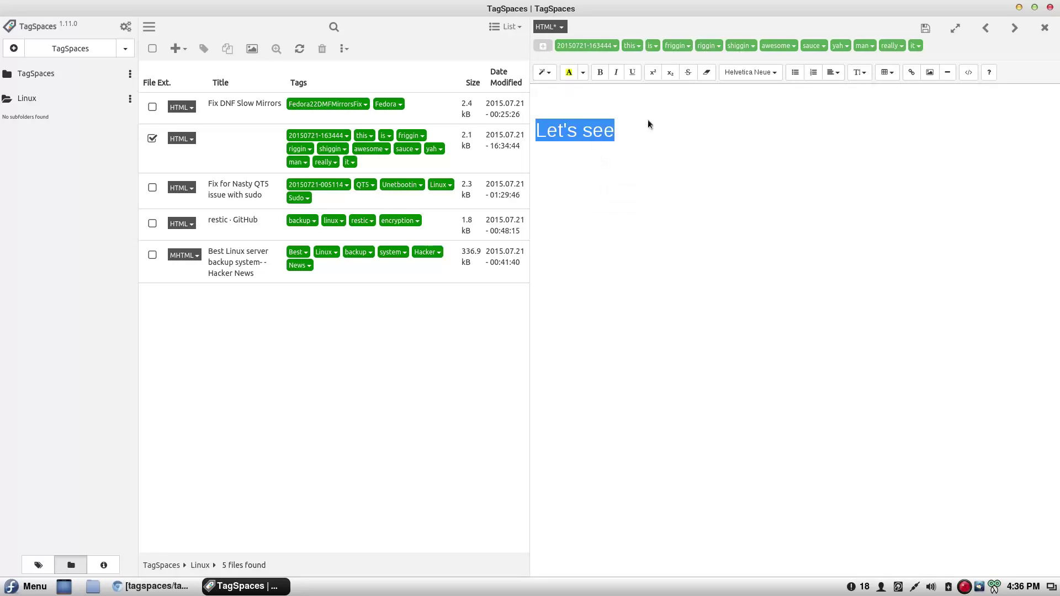
click(631, 131)
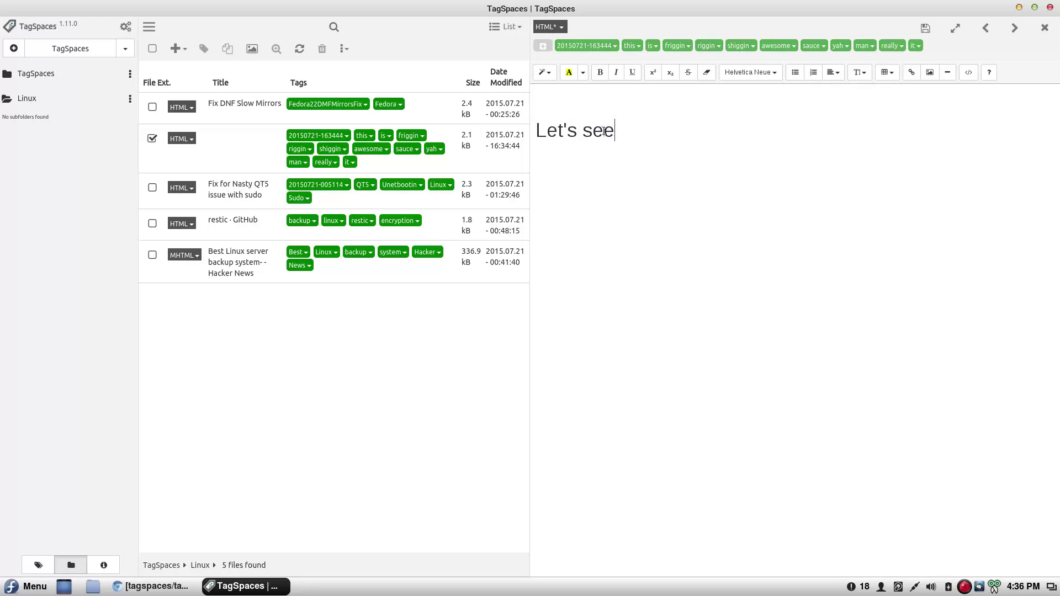
- Change the heading's font to Courier New, then to Arial
drag(618, 131, 519, 131)
click(776, 74)
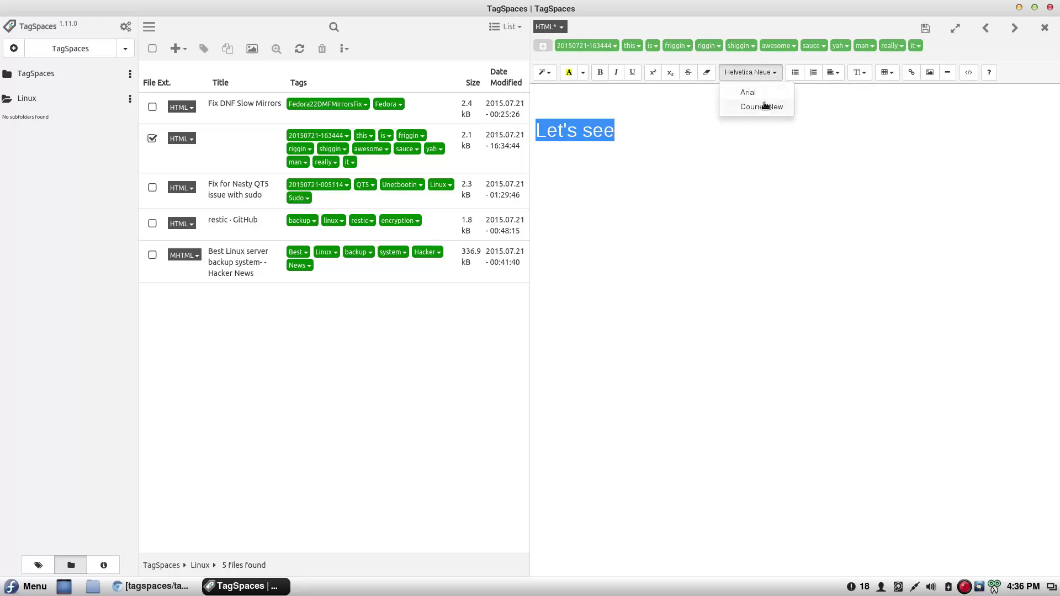
click(764, 106)
click(751, 73)
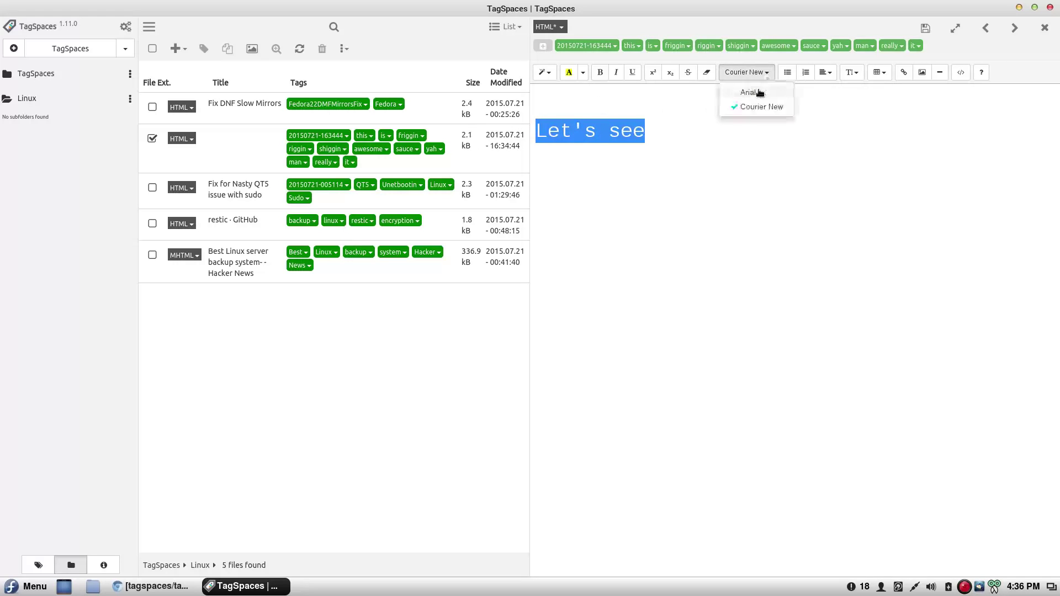
click(757, 94)
click(657, 132)
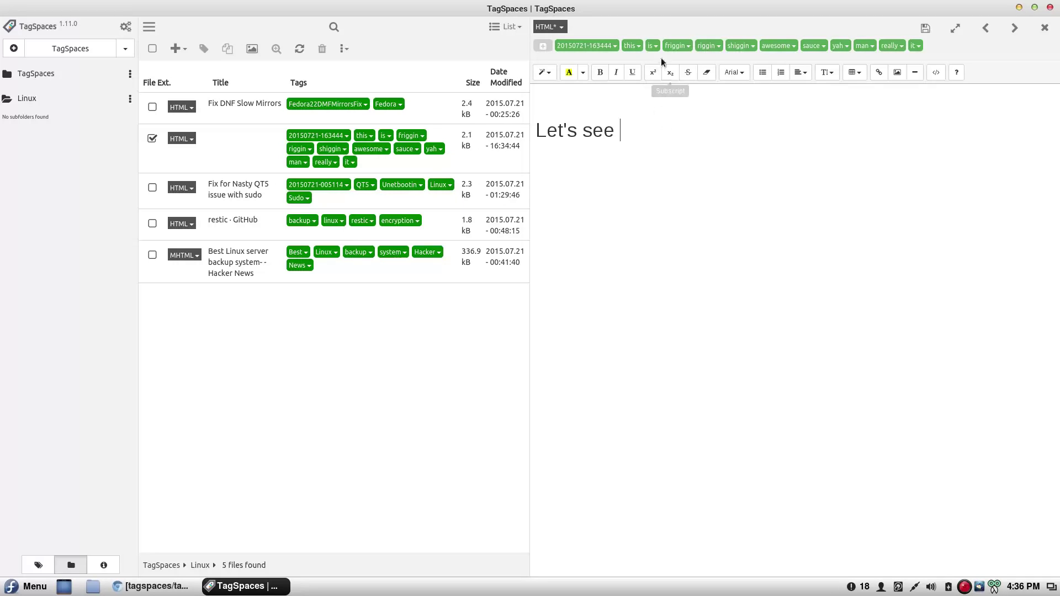
- Permanently delete the untitled tagged note and preview 'Best Linux server backup system - Hacker News'
click(217, 134)
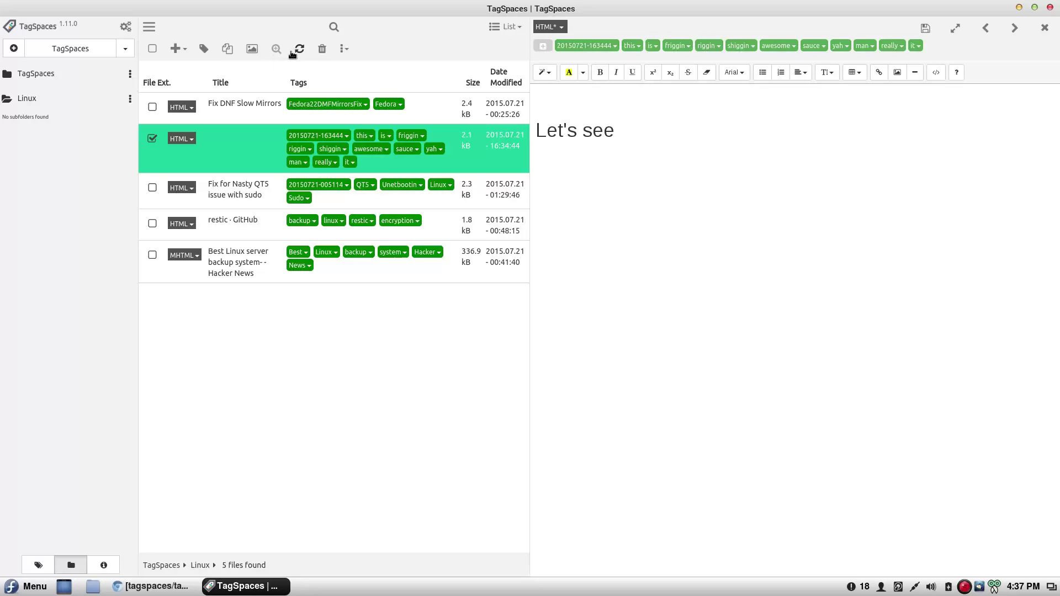
click(321, 50)
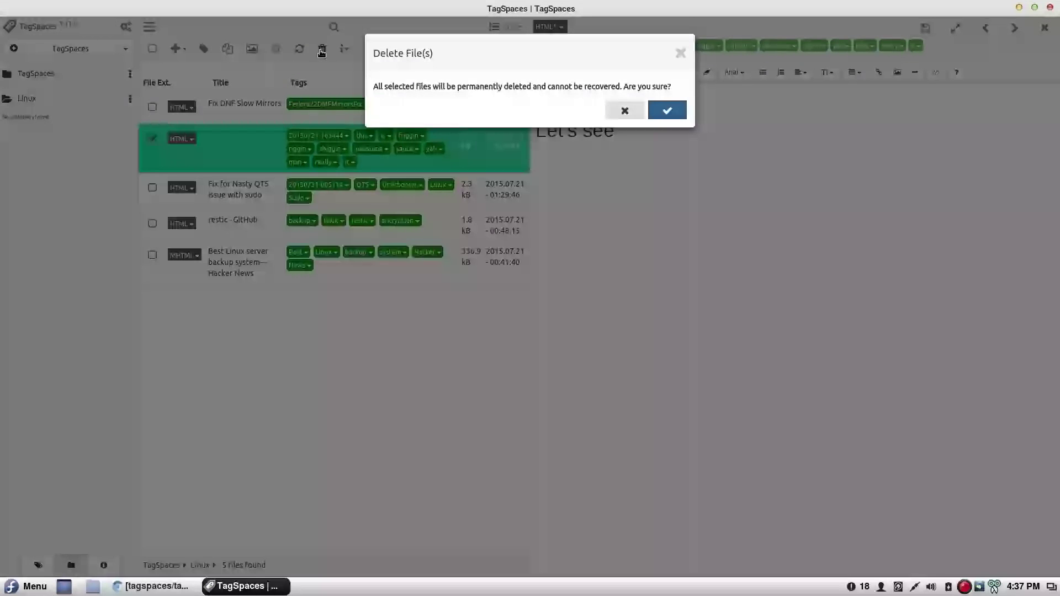
click(667, 111)
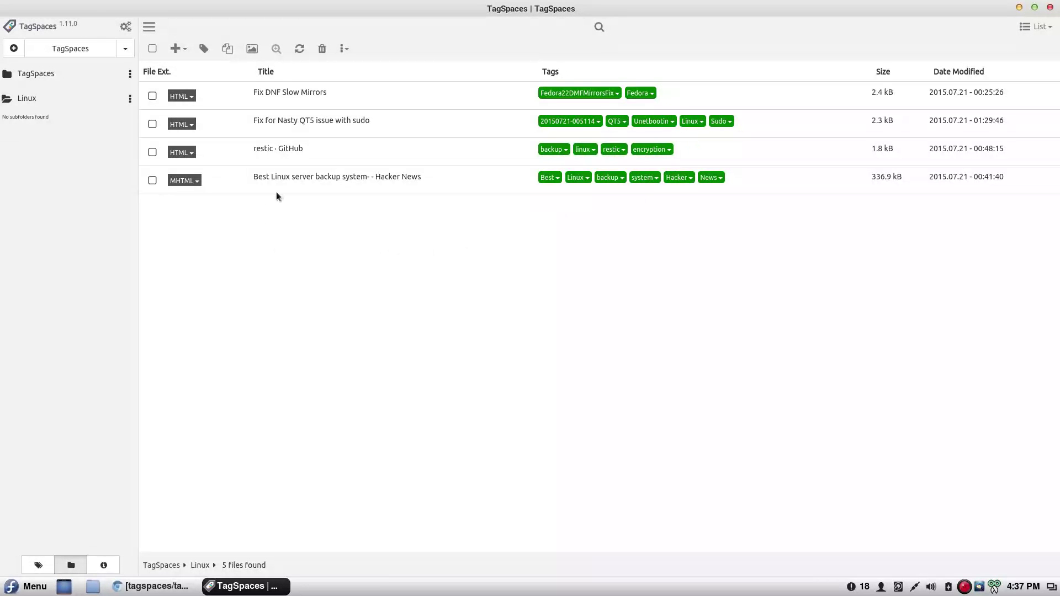
double_click(224, 177)
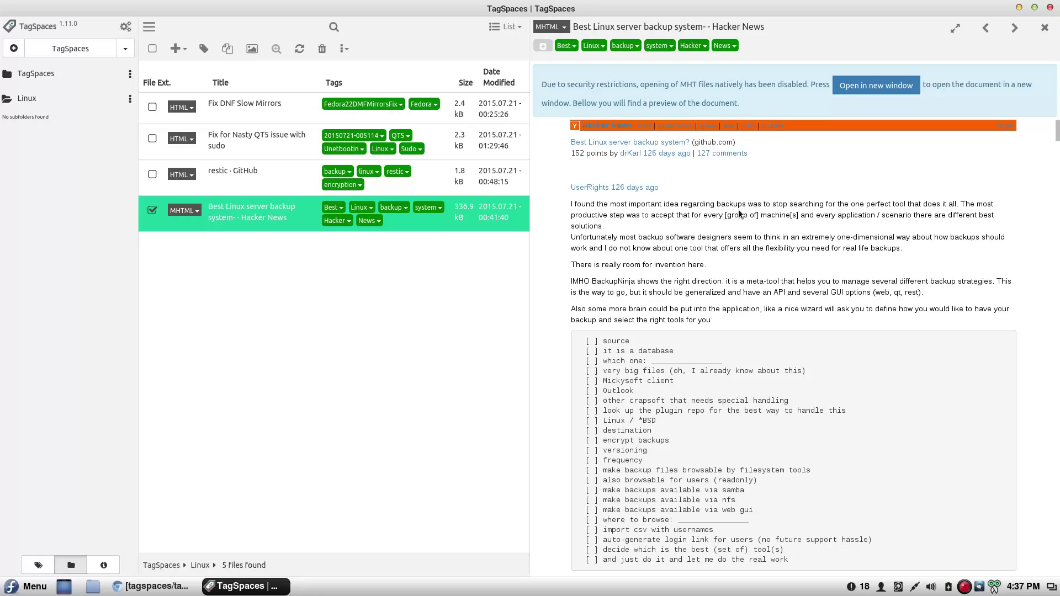
- Preview restic · GitHub, then Fix for Nasty QT5, ending on Fix DNF Slow Mirrors
click(229, 168)
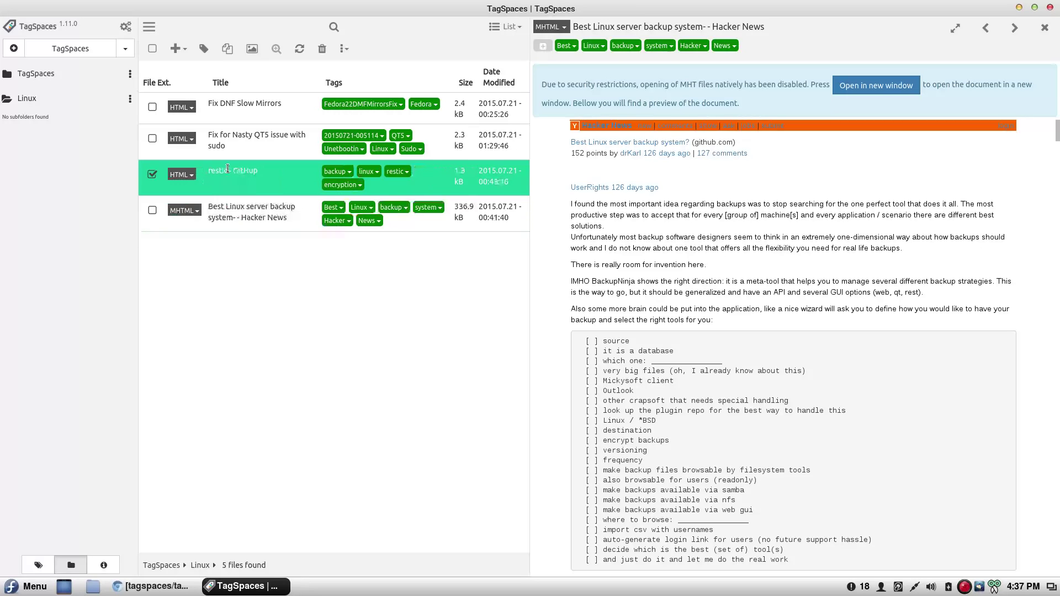
click(241, 138)
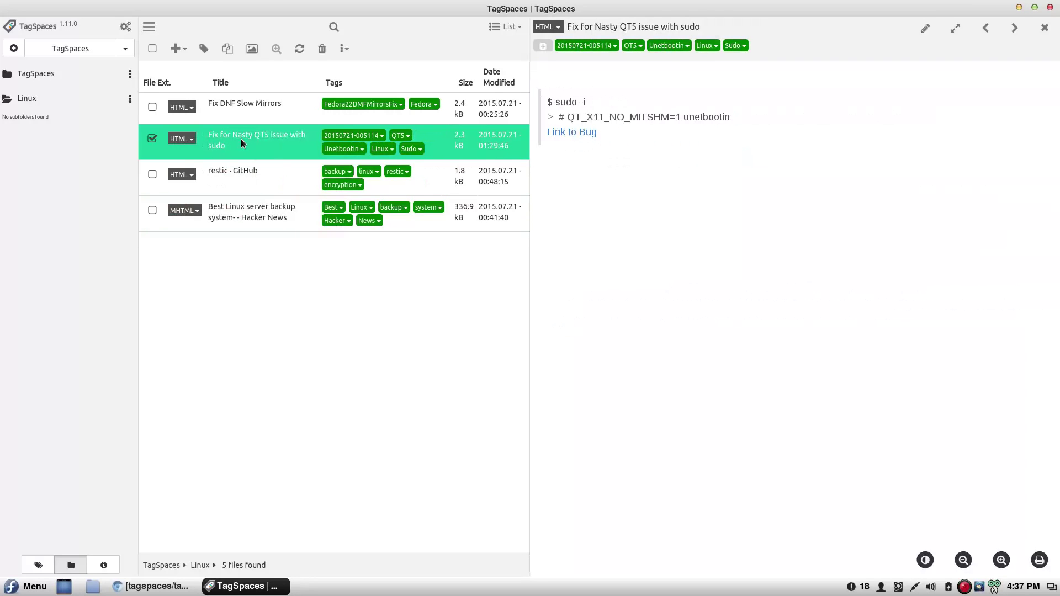
click(246, 108)
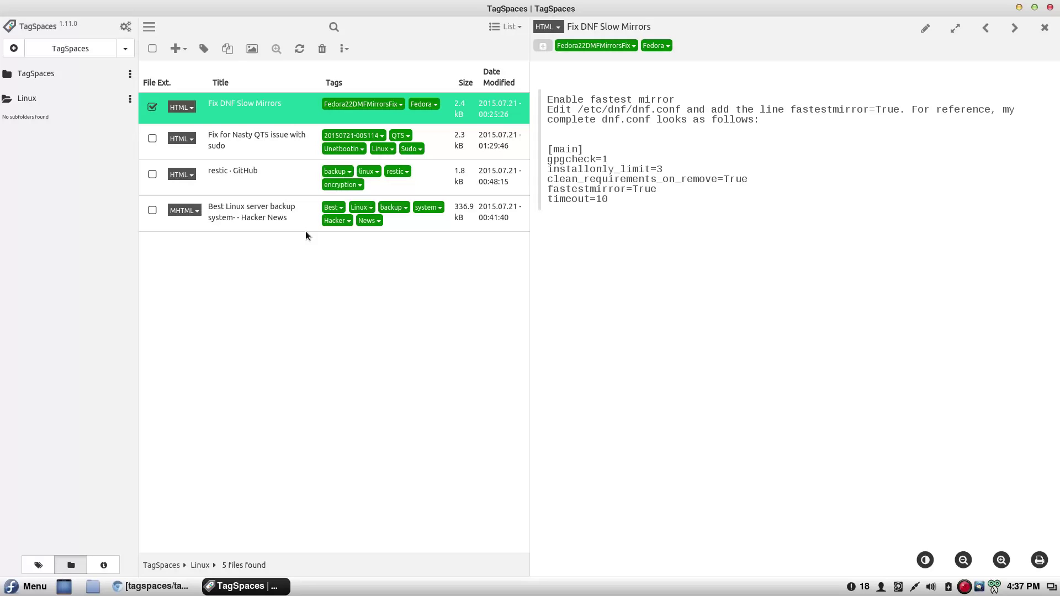
- Scroll the tagspaces/tagspaces GitHub README to Features and Screenshots, then return to TagSpaces
click(152, 586)
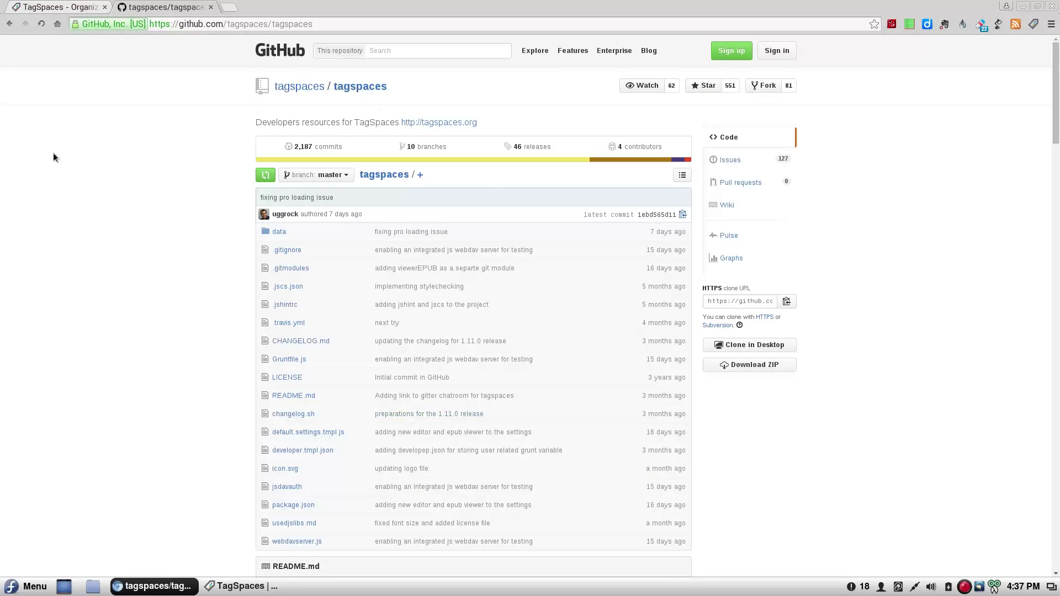
scroll(104, 236, down, 10)
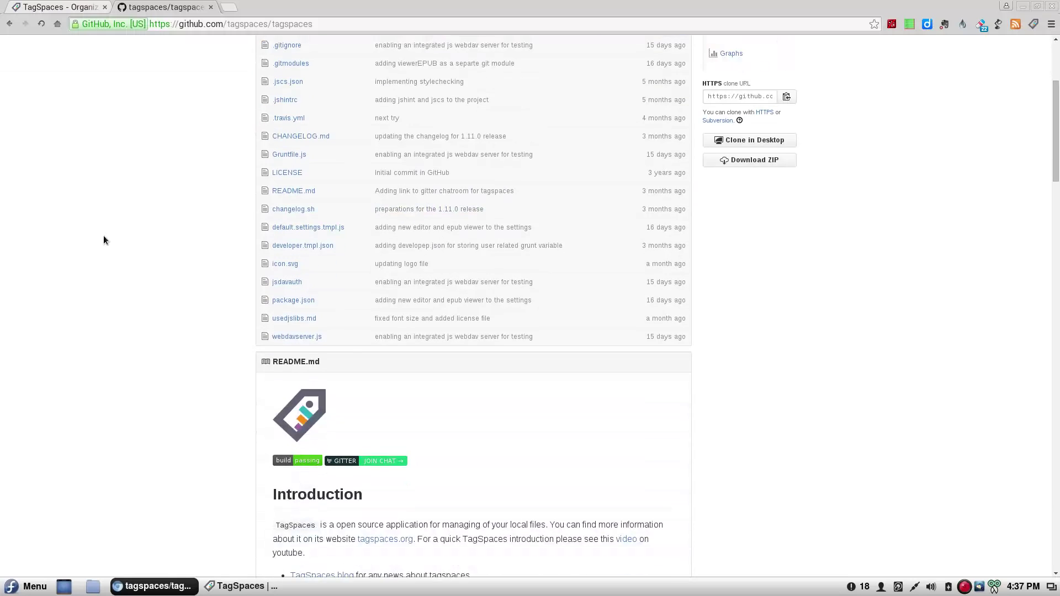
scroll(103, 238, down, 8)
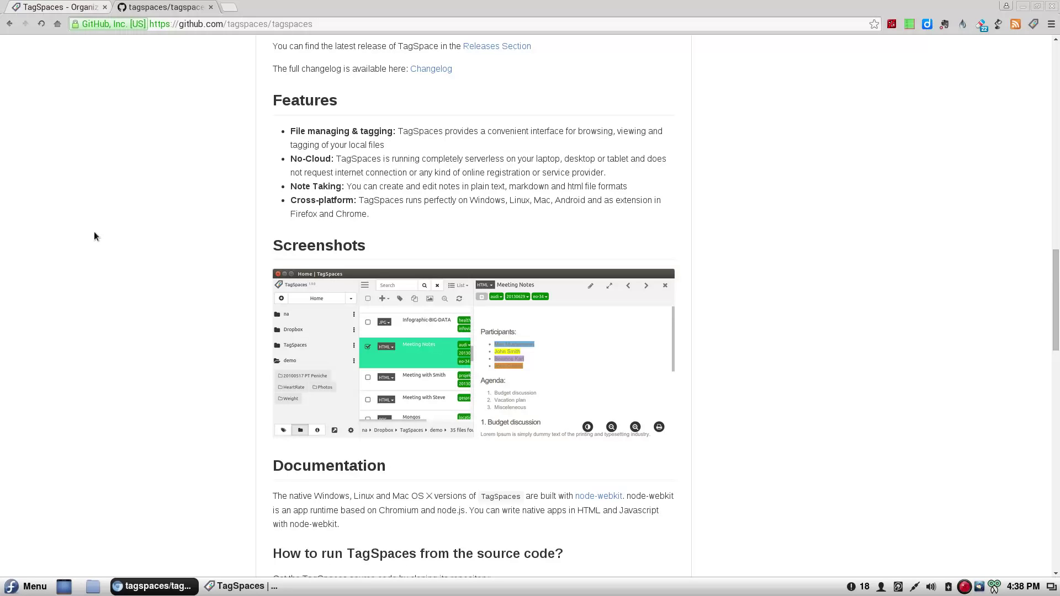
click(241, 586)
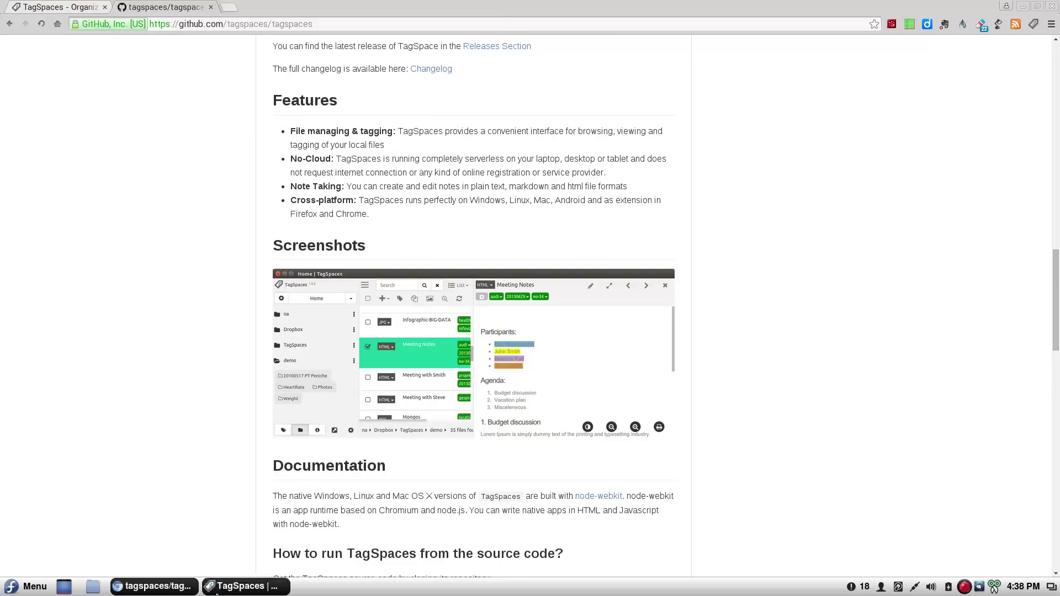